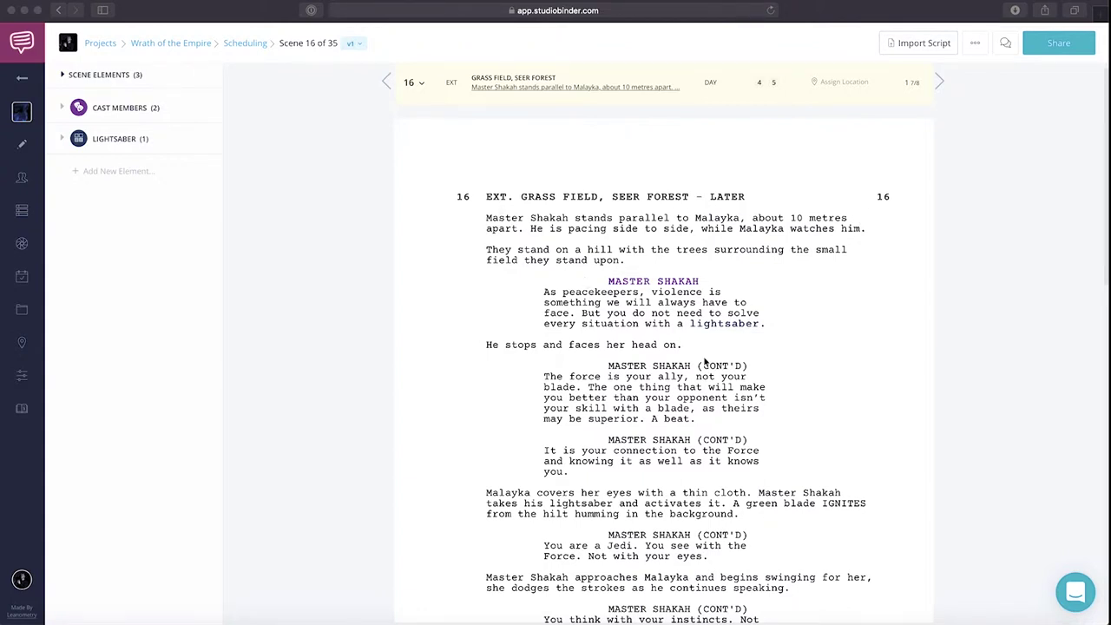
Check scene 16's cast members, assigned characters and Lightsaber elements in the sidebar
scroll(708, 365, "down", 10)
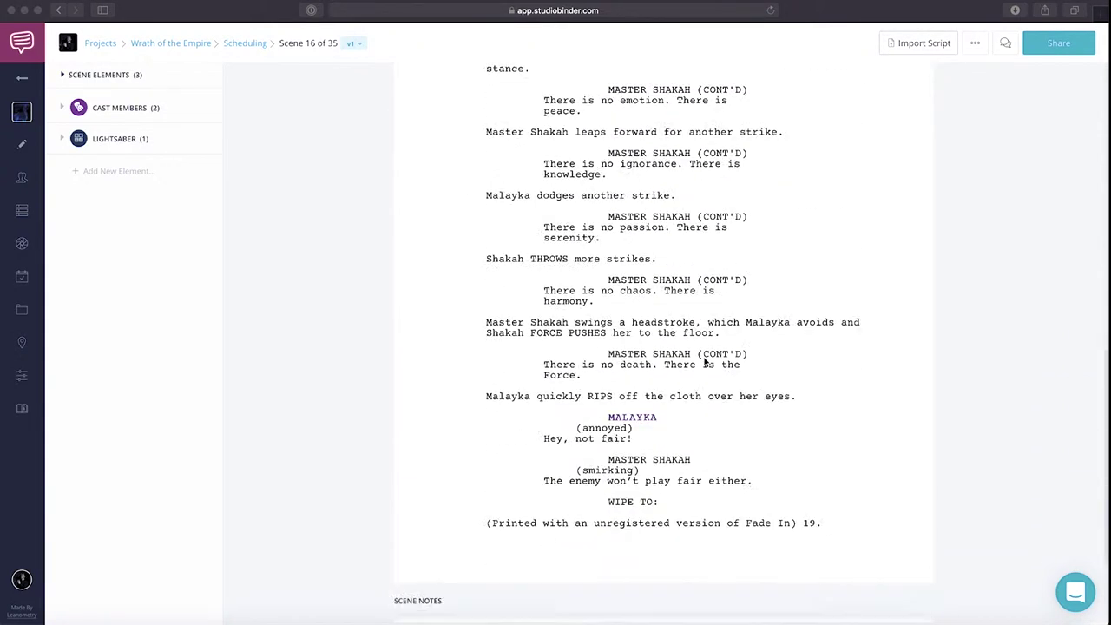
scroll(705, 362, "down", 3)
scroll(705, 362, "up", 15)
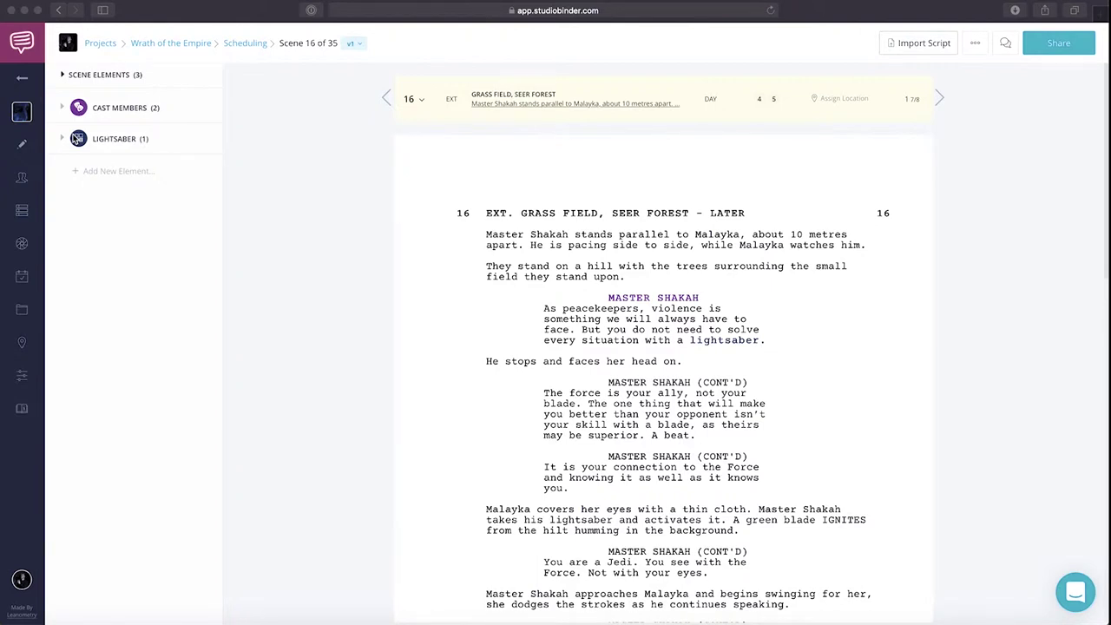
left_click(64, 115)
left_click(63, 107)
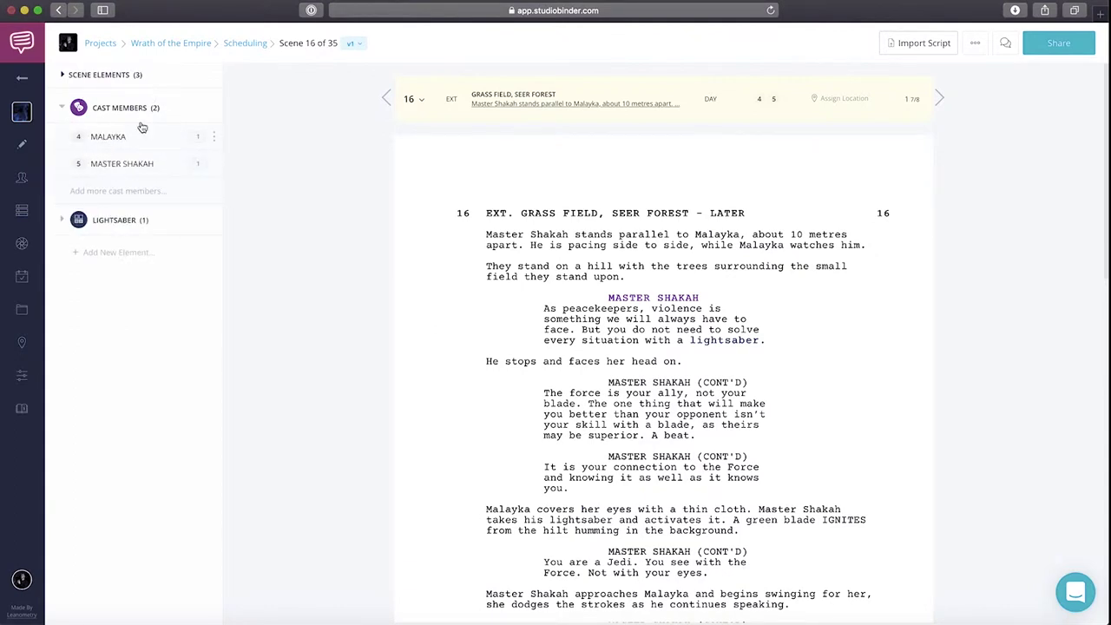
left_click(64, 107)
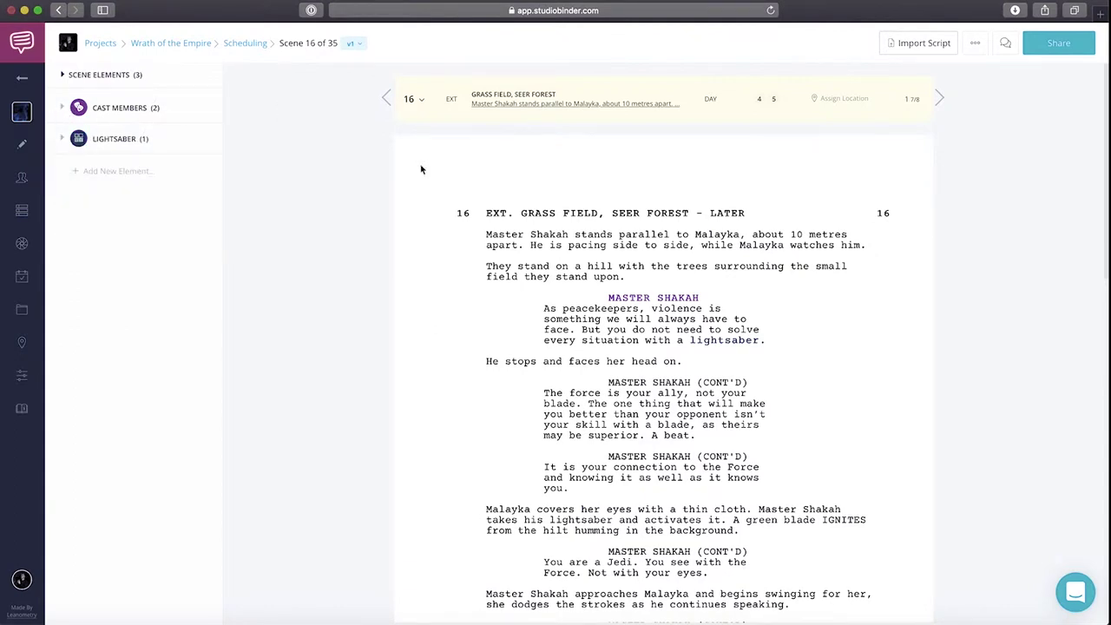
left_click(762, 108)
left_click(923, 249)
left_click(61, 138)
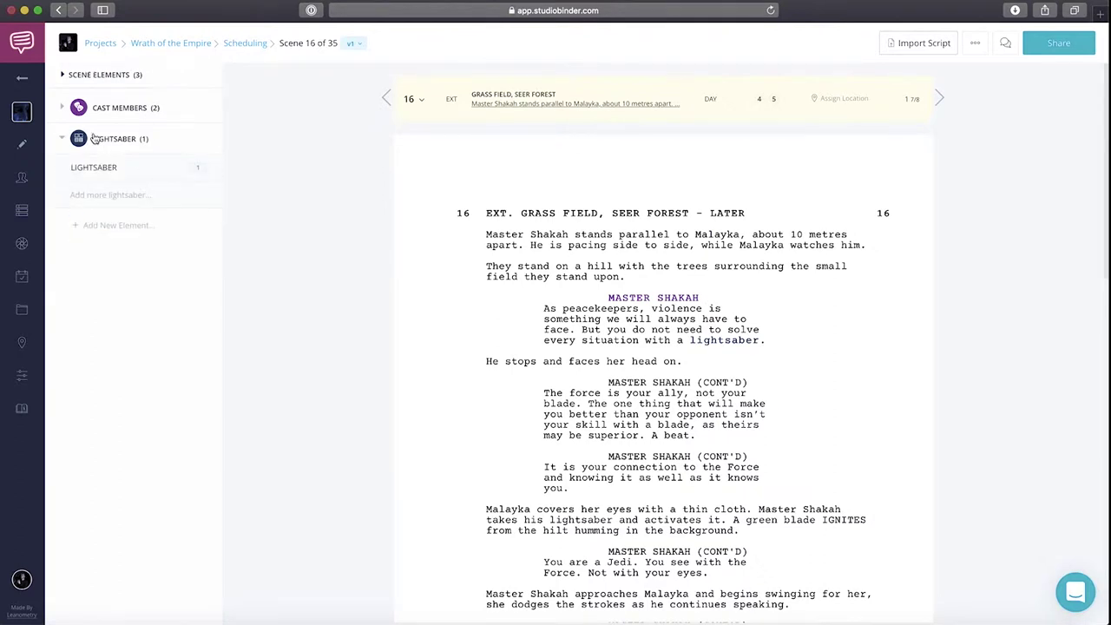
left_click(62, 138)
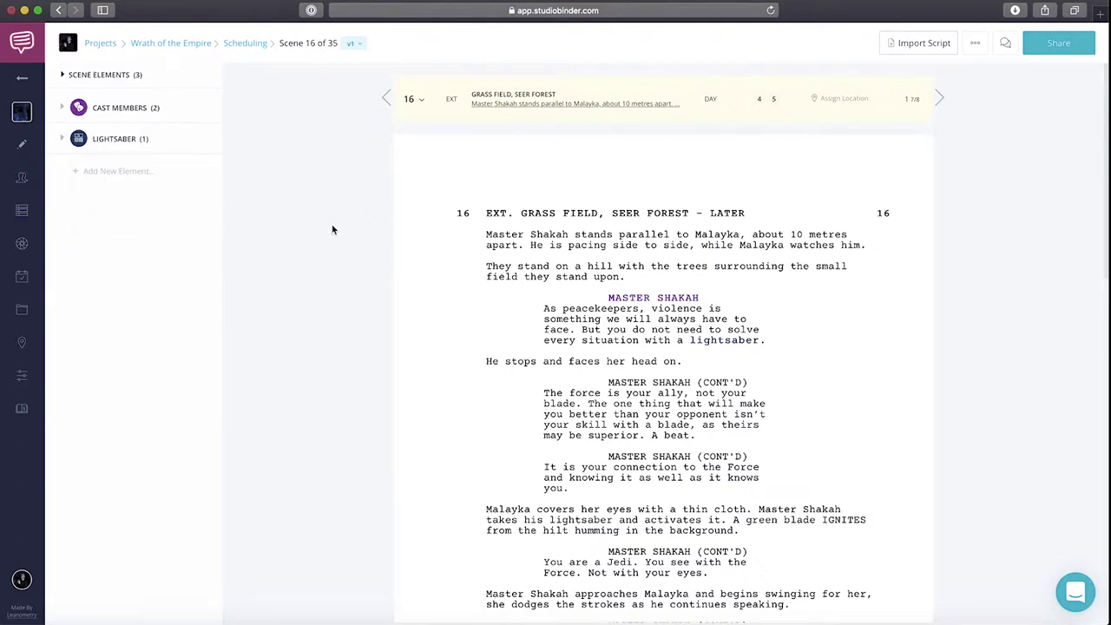
Select Master Shakah's name in the action line, then dismiss the popup without tagging it
left_click_drag(487, 235, 568, 236)
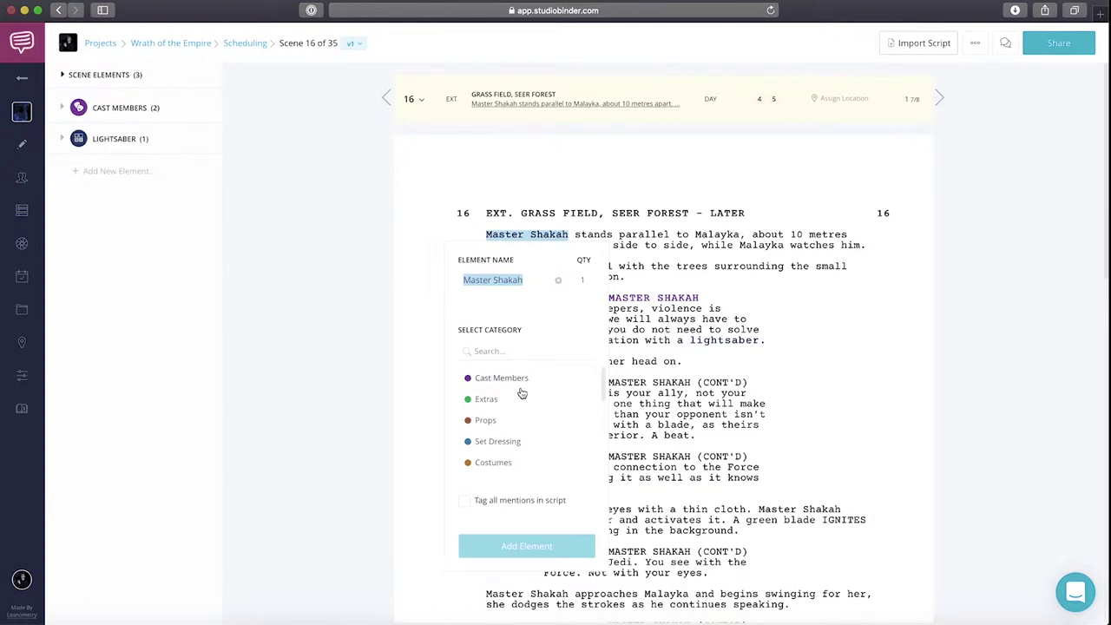
scroll(516, 409, "down", 2)
scroll(516, 409, "down", 2)
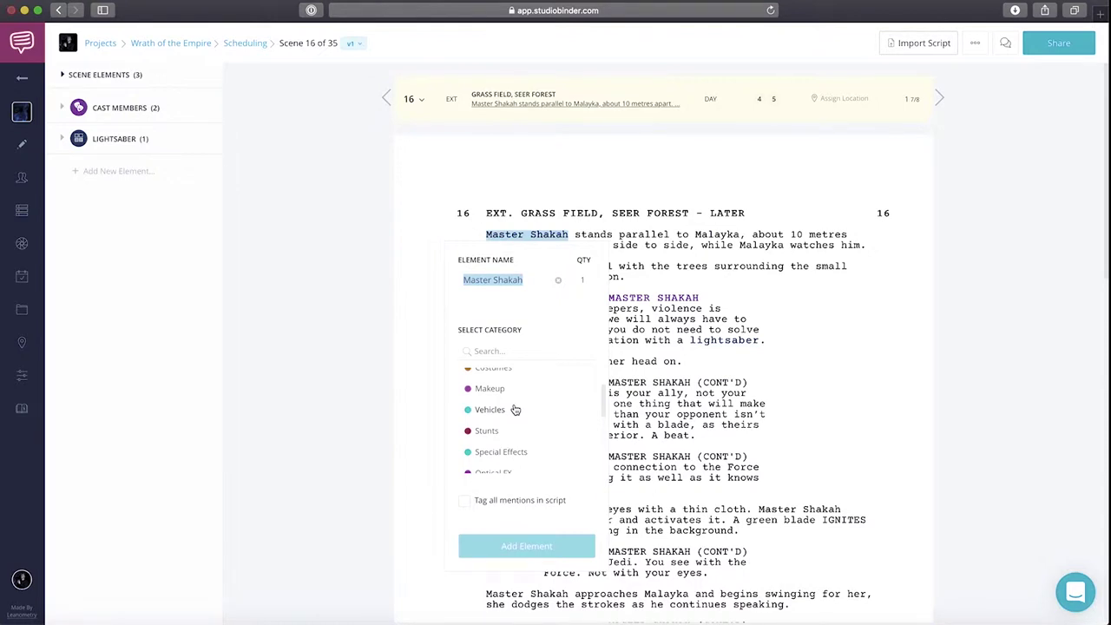
left_click(723, 331)
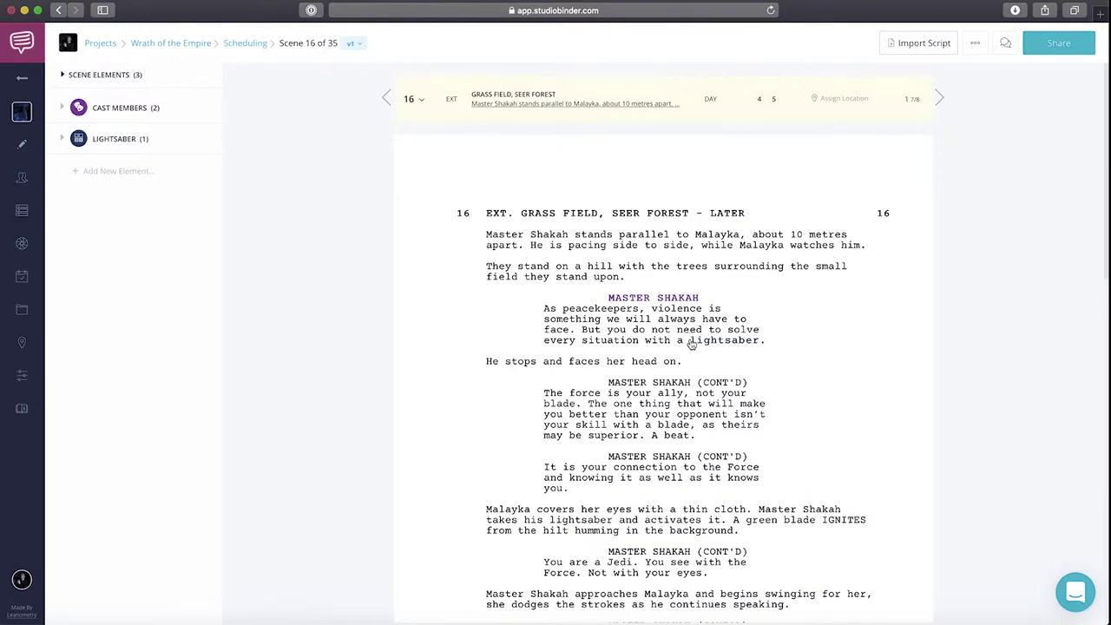
Remove the Lightsaber tag from 'lightsaber' in Master Shakah's first dialogue line
left_click(738, 345)
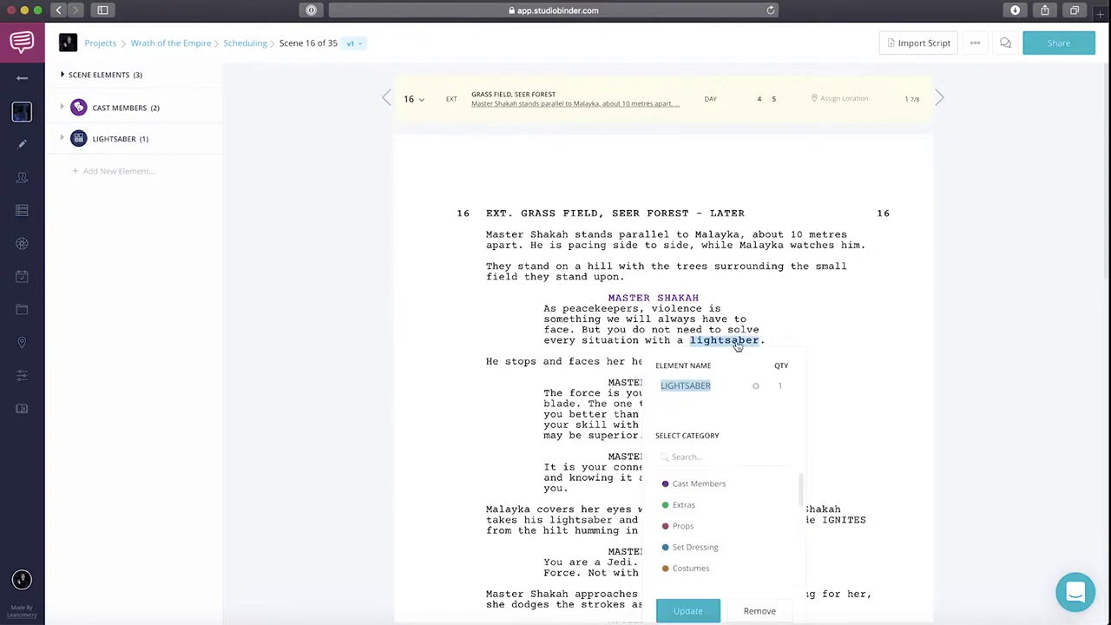
scroll(720, 473, "down", 1)
left_click(759, 559)
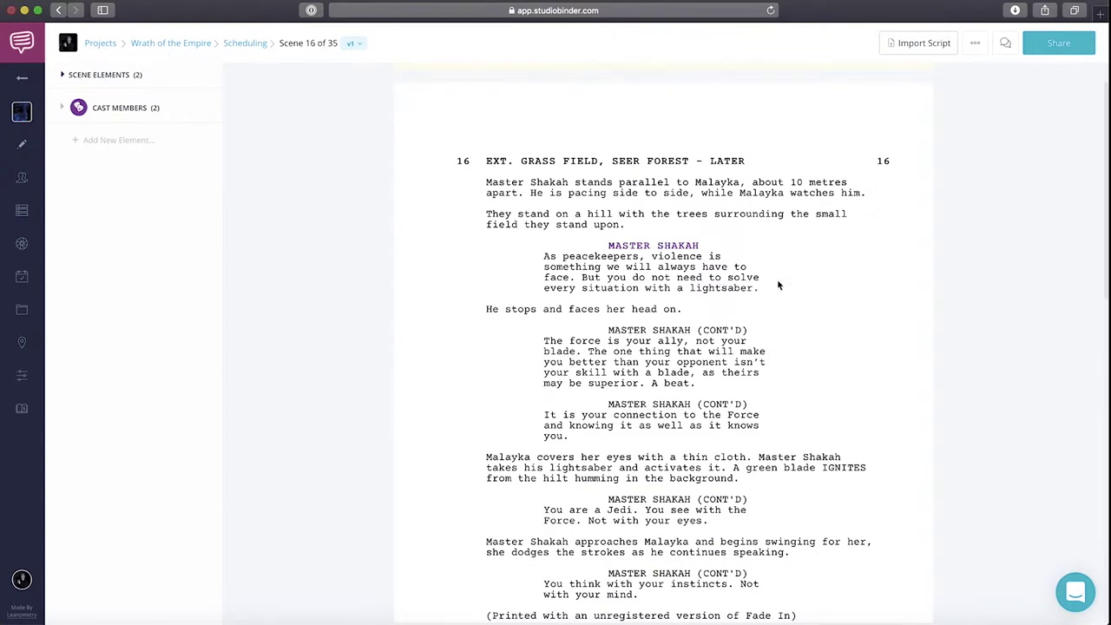
scroll(778, 285, "down", 10)
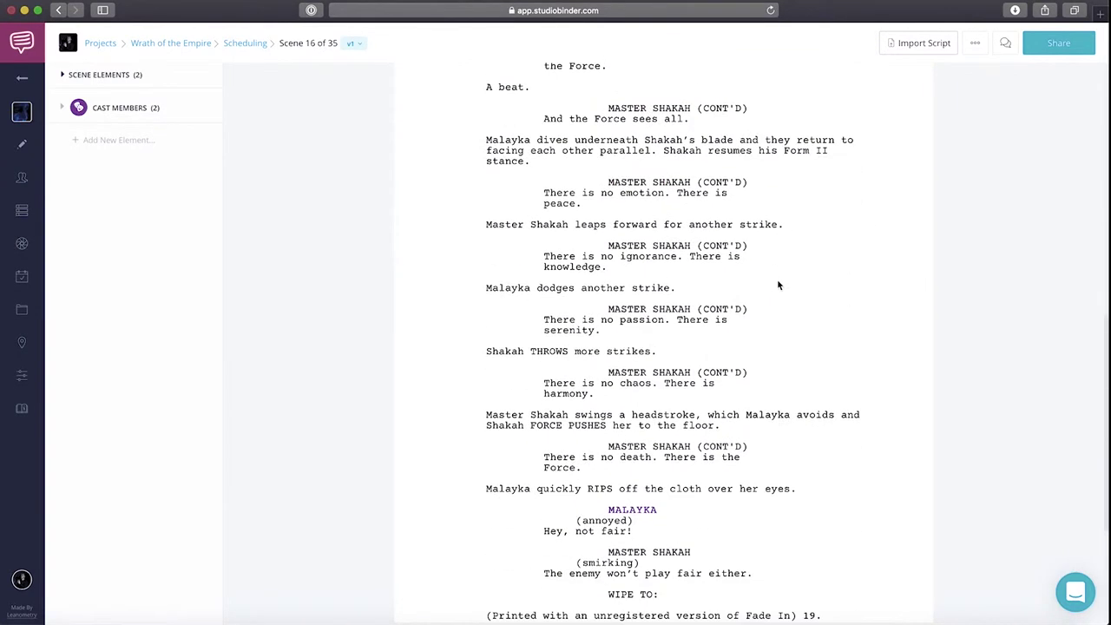
scroll(778, 284, "up", 10)
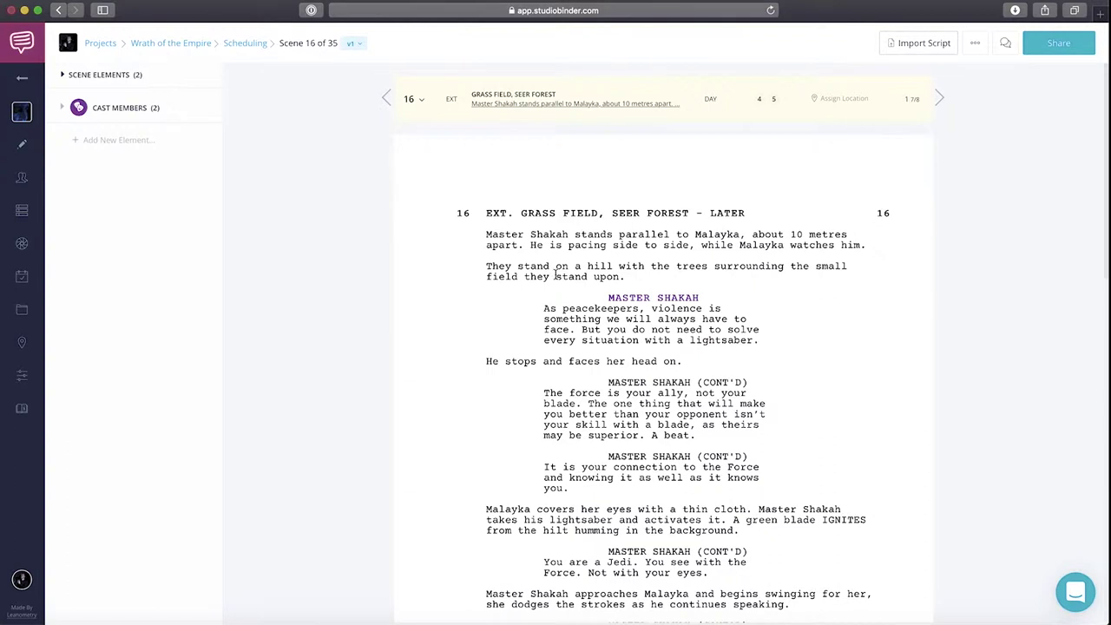
Scroll down the scene 16 script to the 'thin cloth' passage
scroll(570, 282, "down", 1)
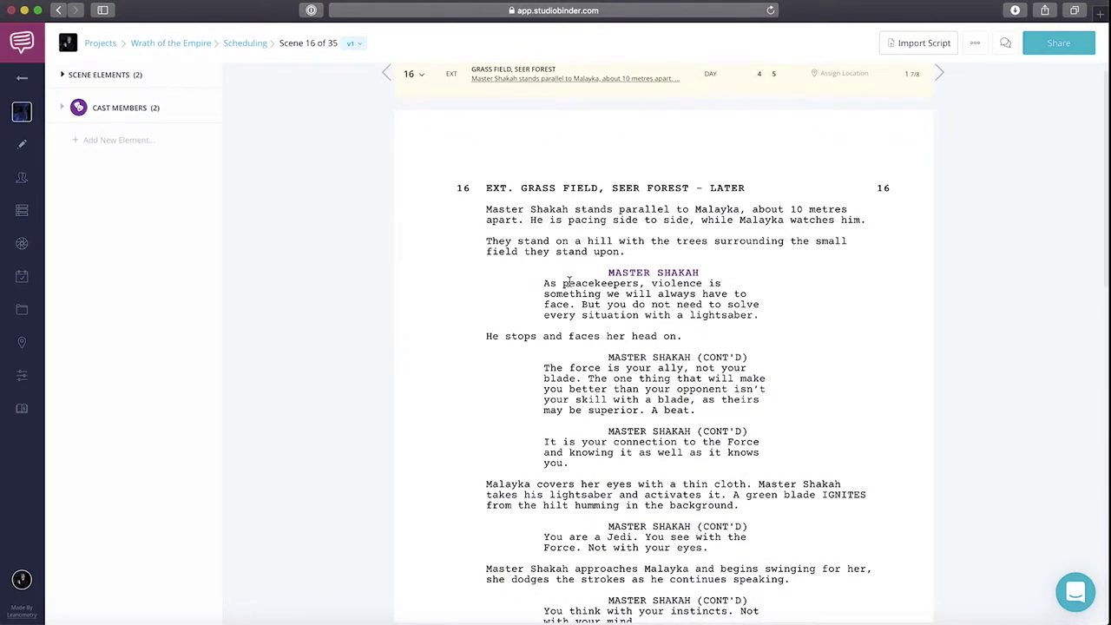
scroll(569, 280, "down", 1)
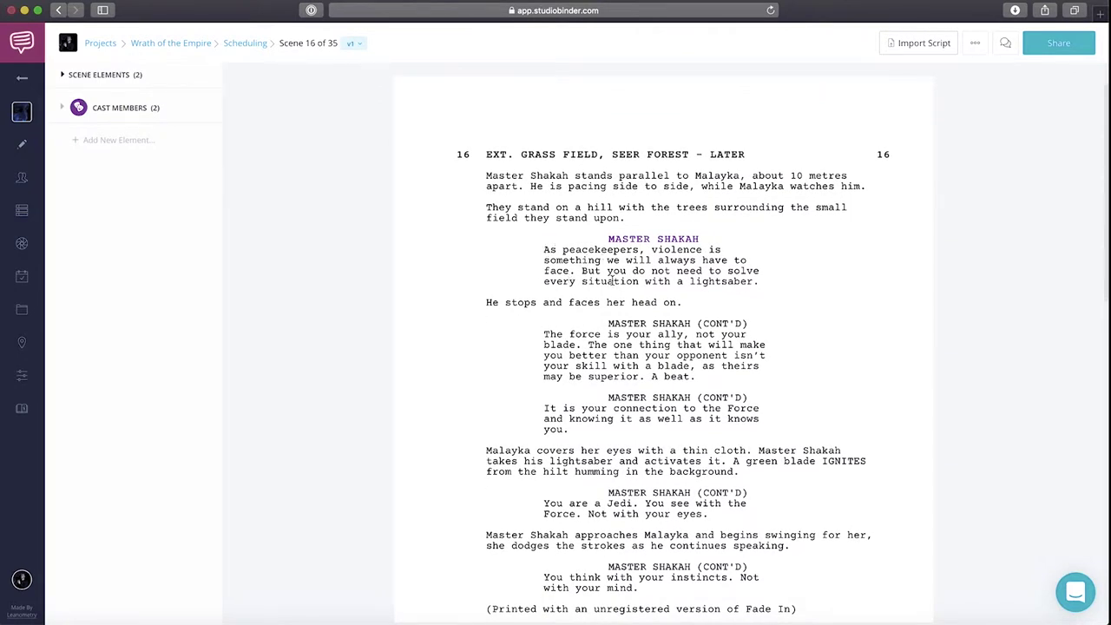
scroll(612, 280, "down", 1)
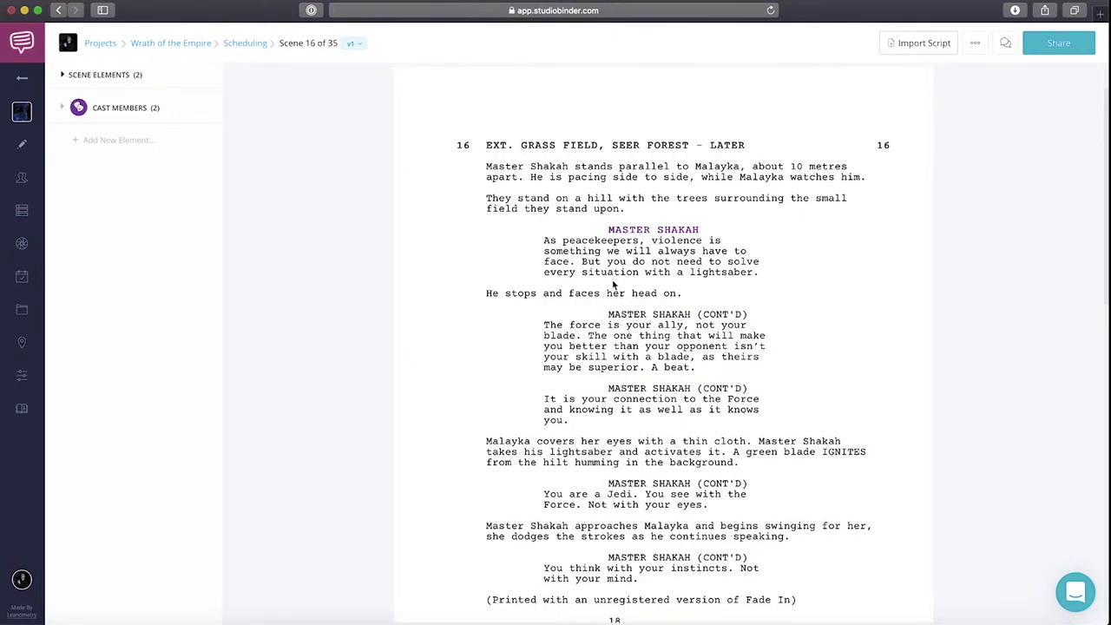
scroll(613, 284, "down", 2)
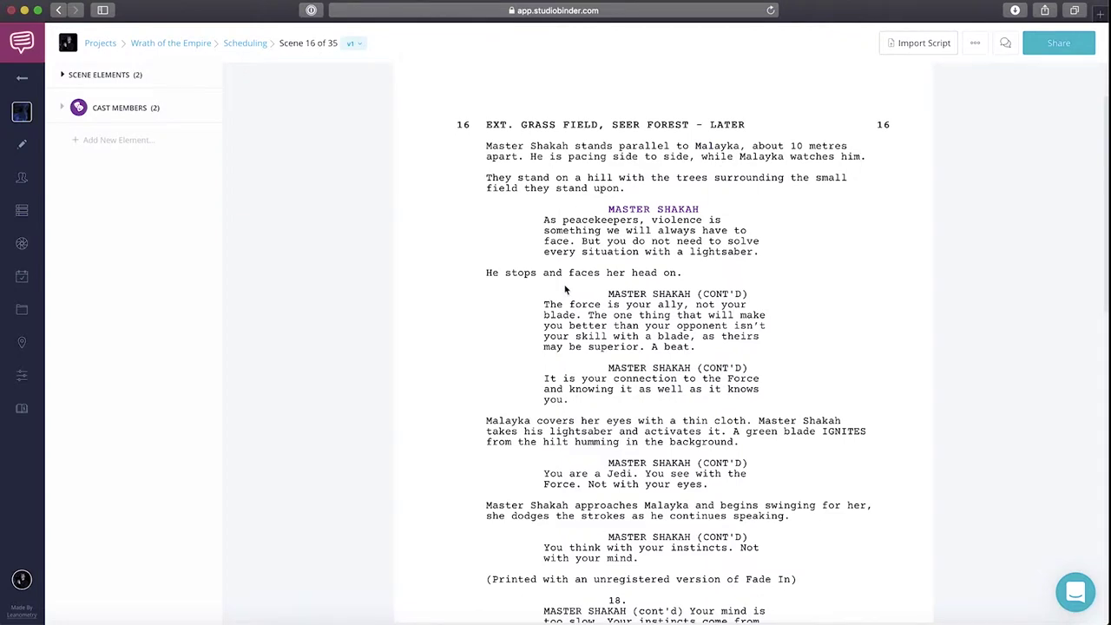
scroll(565, 287, "down", 4)
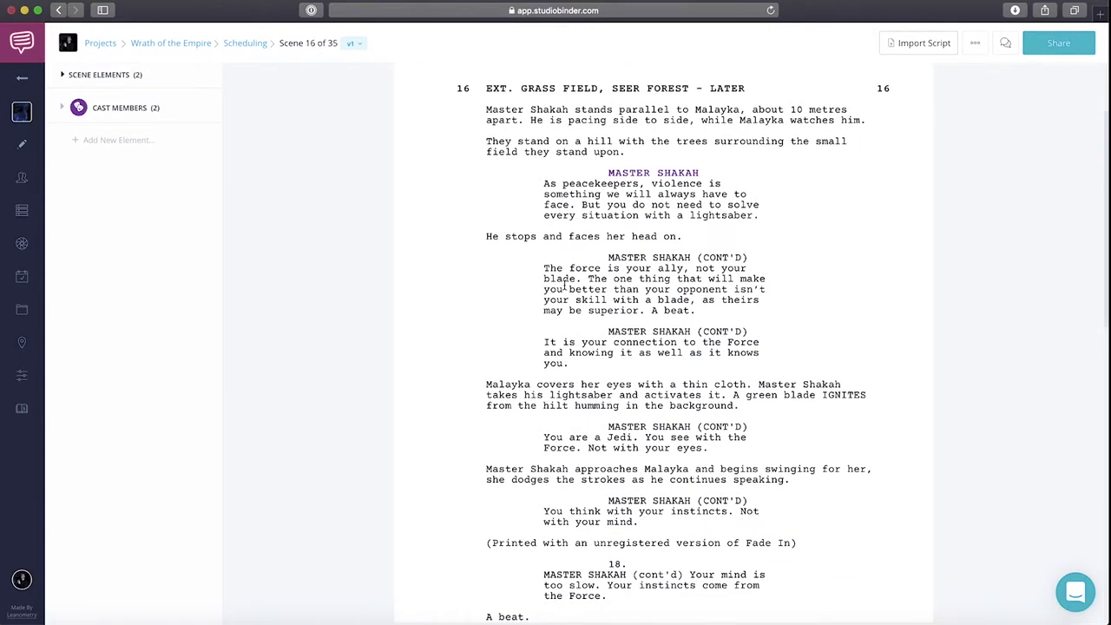
scroll(566, 287, "down", 2)
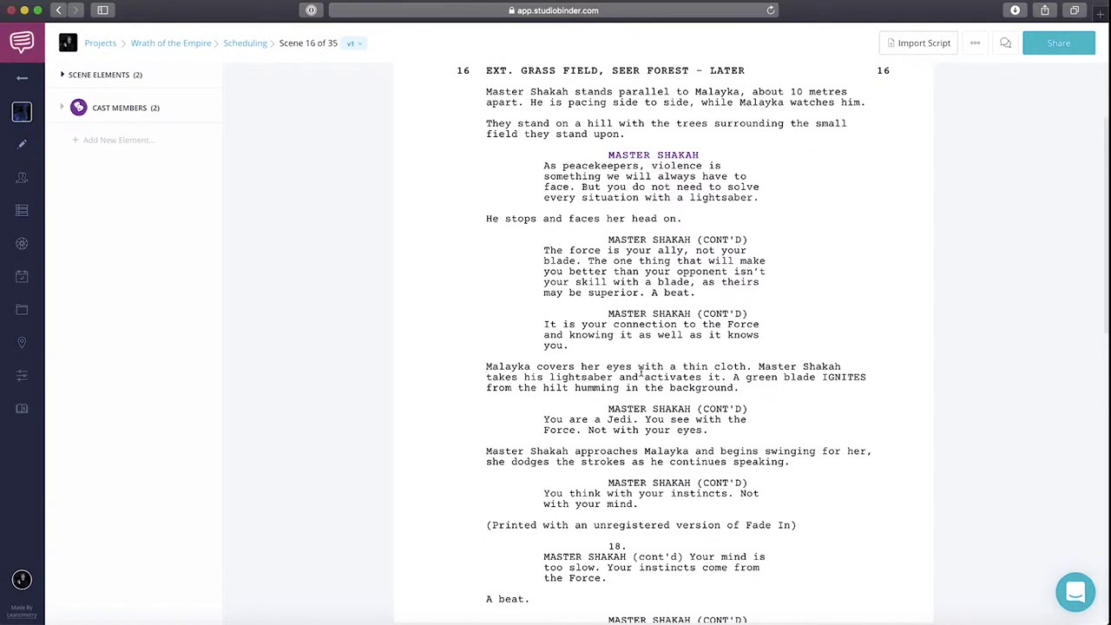
Tag 'thin cloth' as a Costumes element
left_click_drag(683, 368, 751, 369)
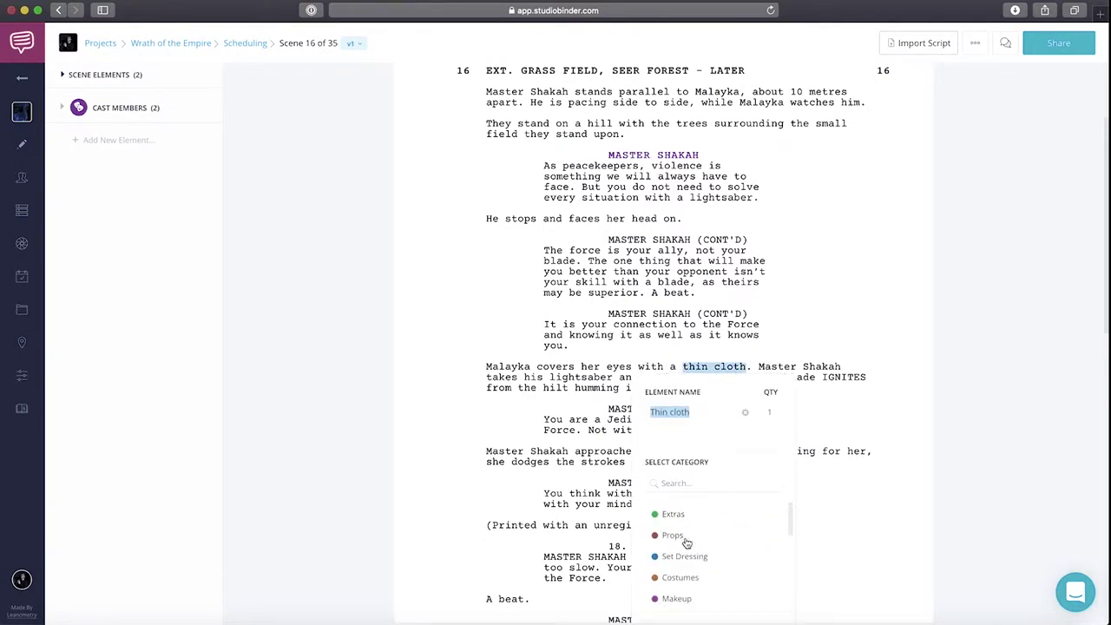
scroll(699, 554, "down", 1)
scroll(742, 551, "down", 5)
scroll(742, 551, "down", 3)
left_click(731, 568)
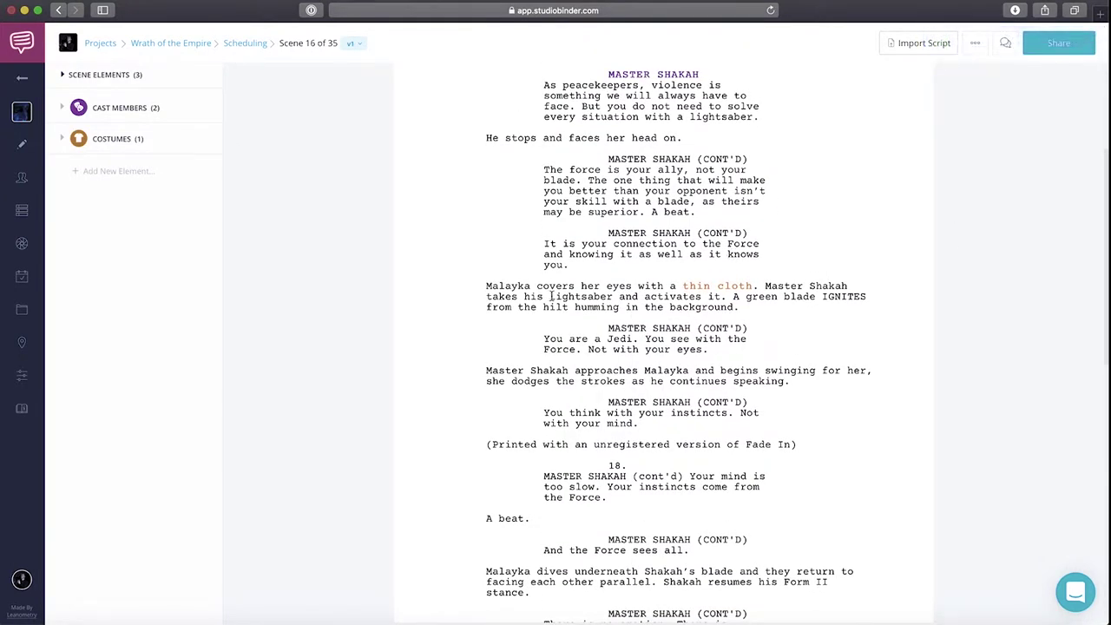
Tag 'lightsaber' in the action line as a Lightsaber element
left_click_drag(550, 296, 615, 297)
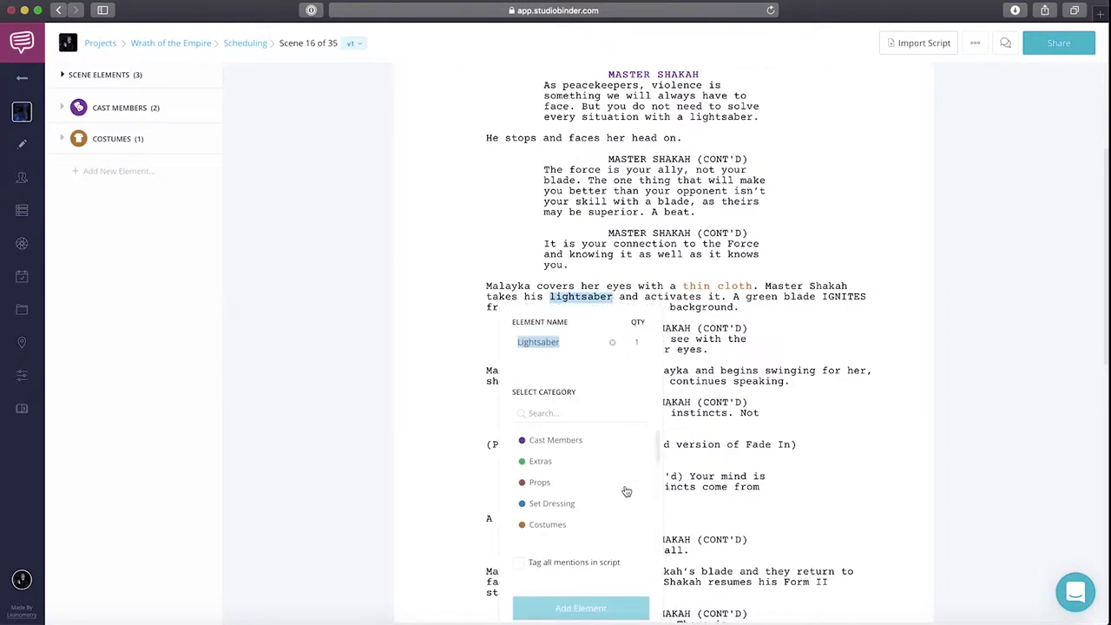
scroll(627, 492, "down", 10)
scroll(689, 426, "up", 10)
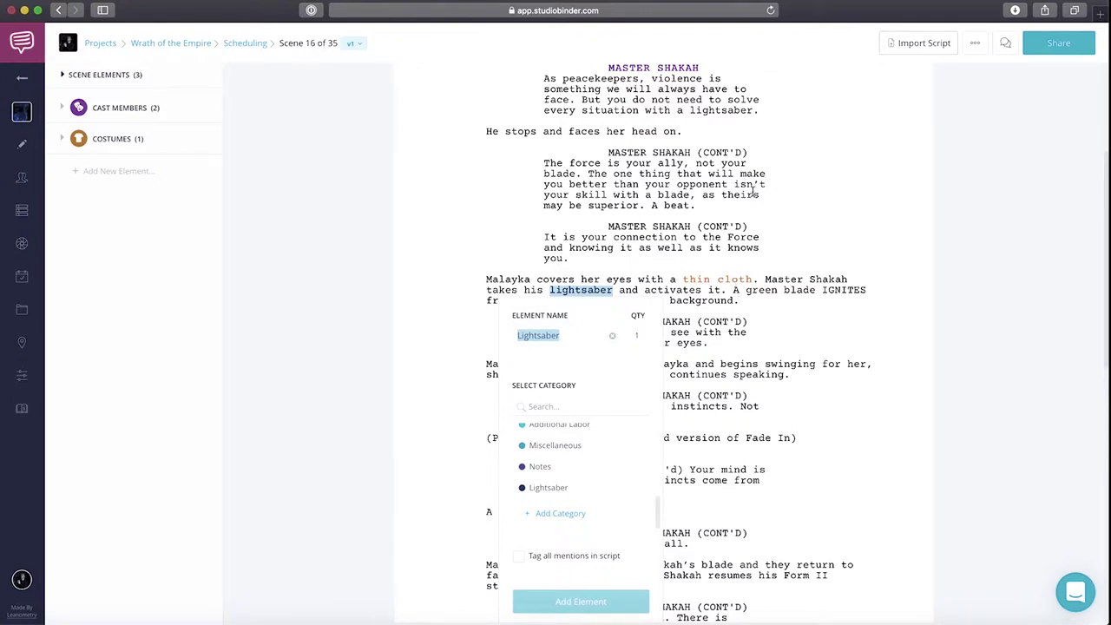
left_click(551, 488)
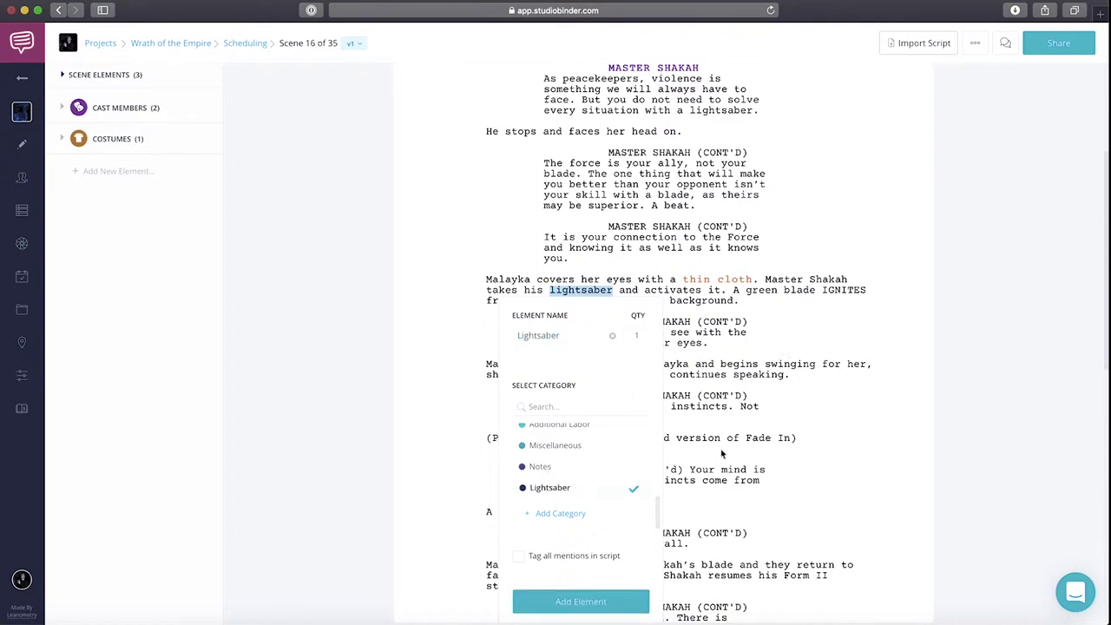
left_click(602, 600)
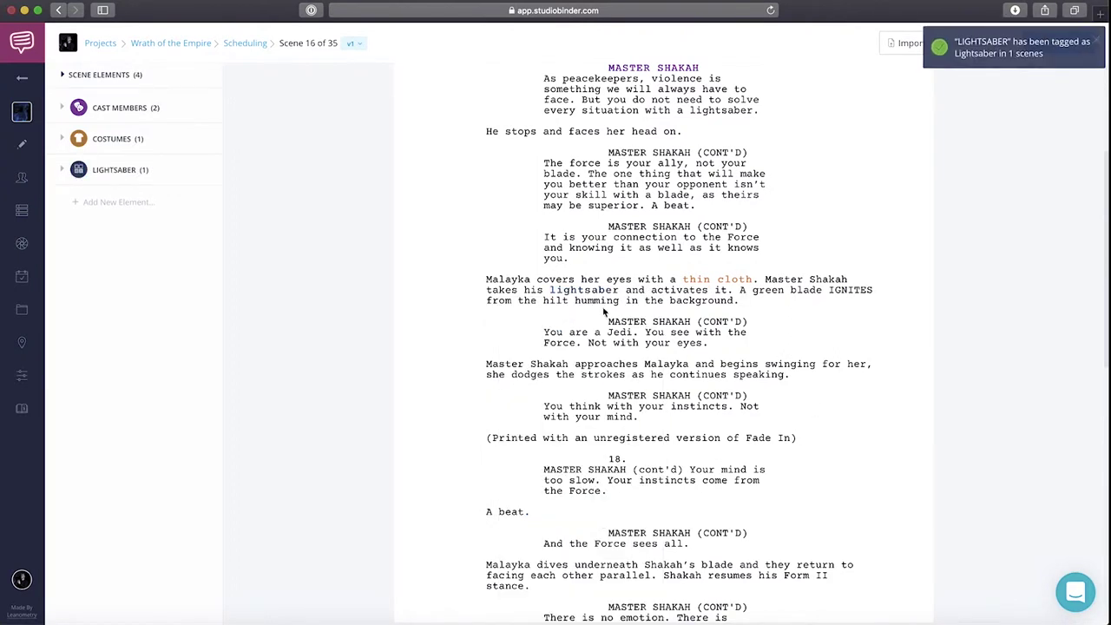
Select the phrase 'hilt humming' and add it as an element under the Sound category
scroll(650, 226, "up", 3)
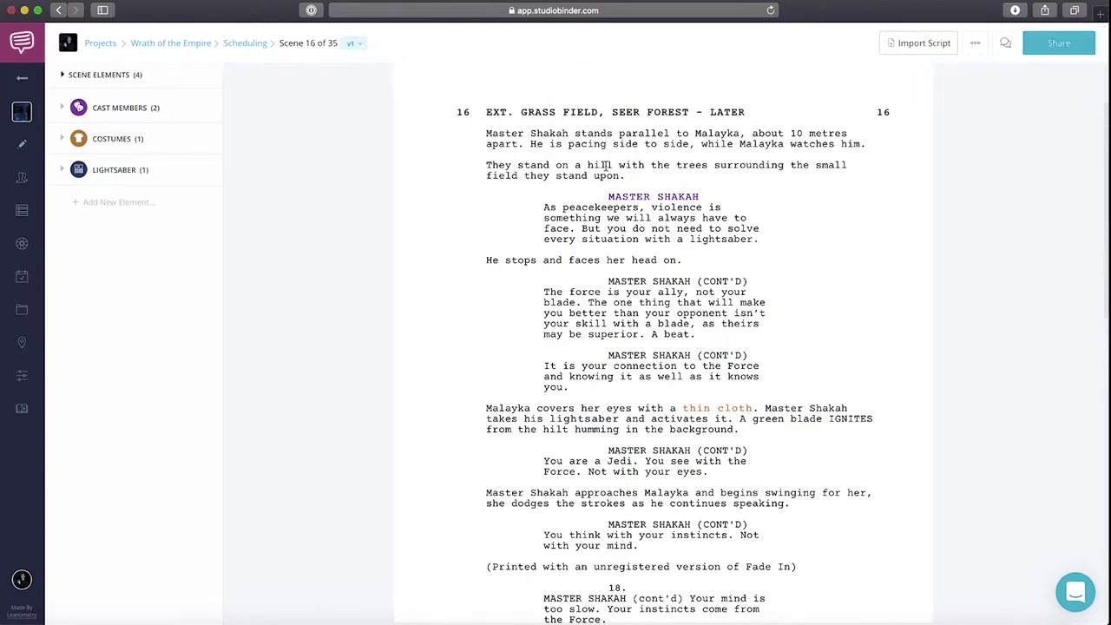
scroll(606, 166, "up", 2)
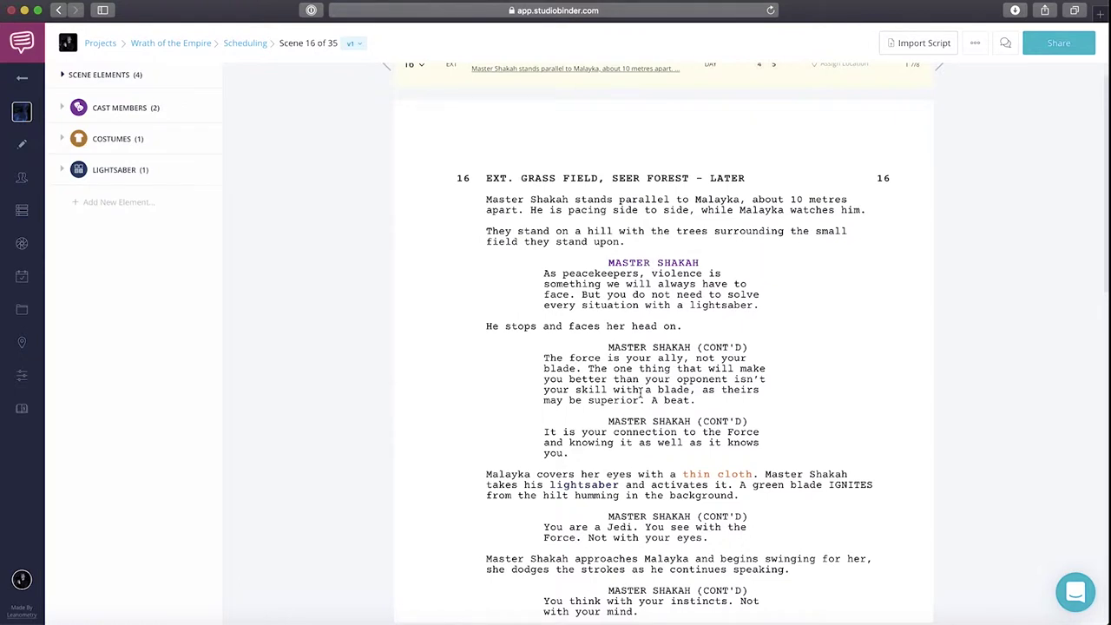
scroll(642, 395, "down", 3)
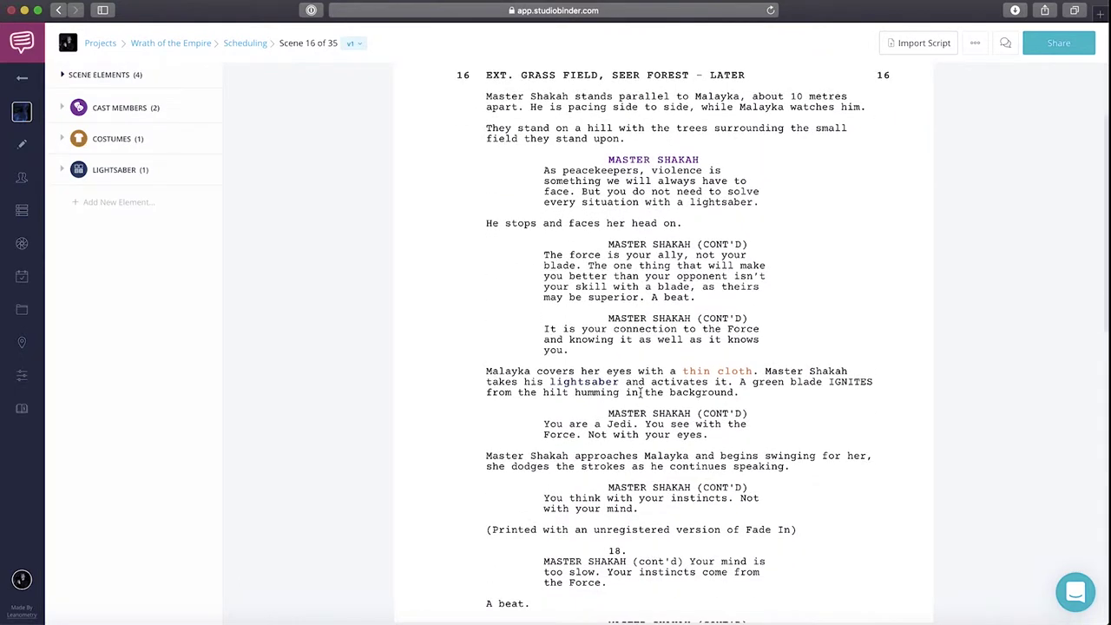
scroll(642, 393, "down", 1)
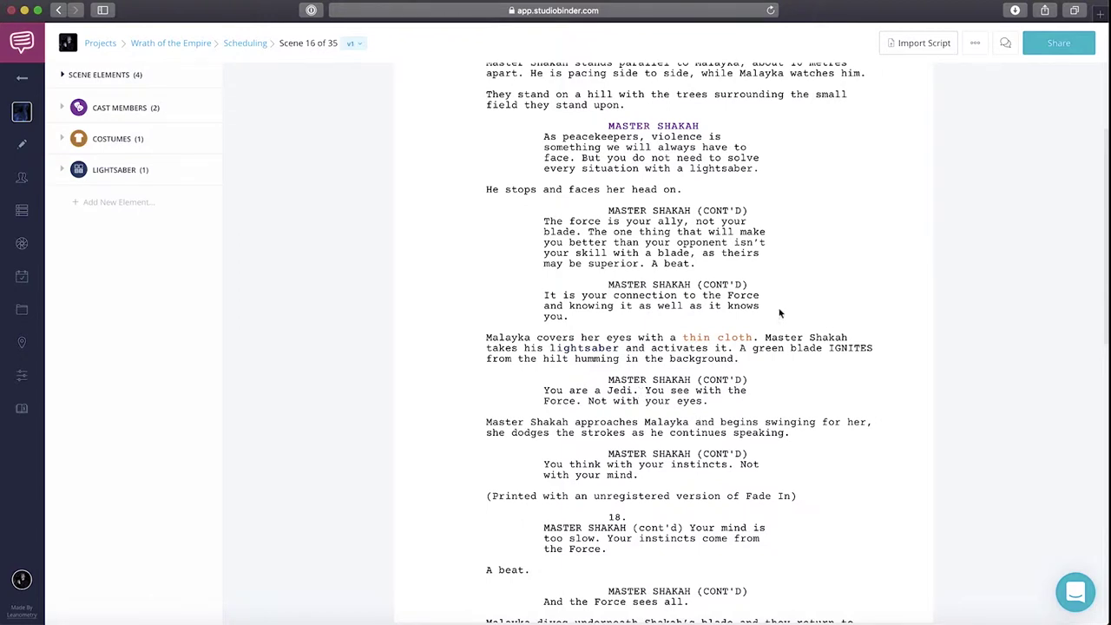
scroll(764, 380, "down", 3)
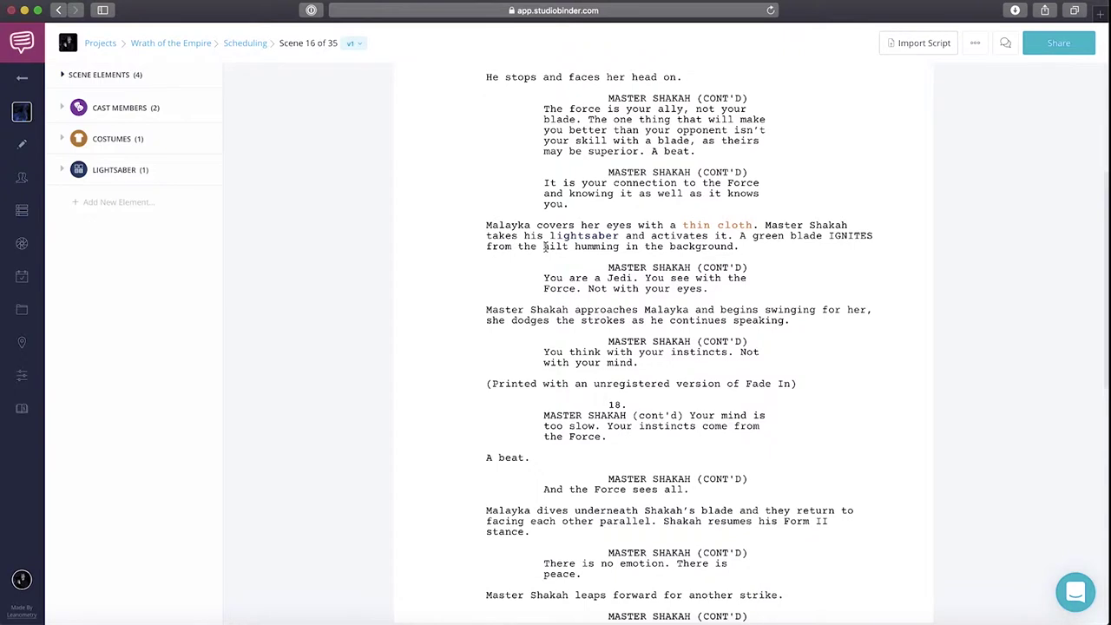
left_click_drag(546, 248, 622, 247)
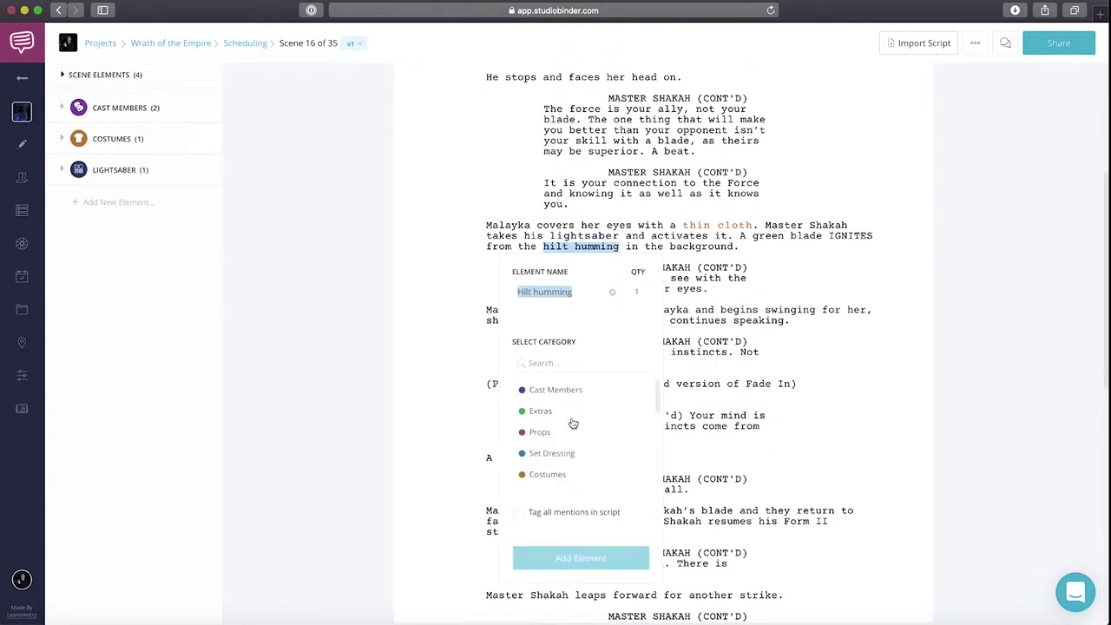
scroll(573, 423, "down", 5)
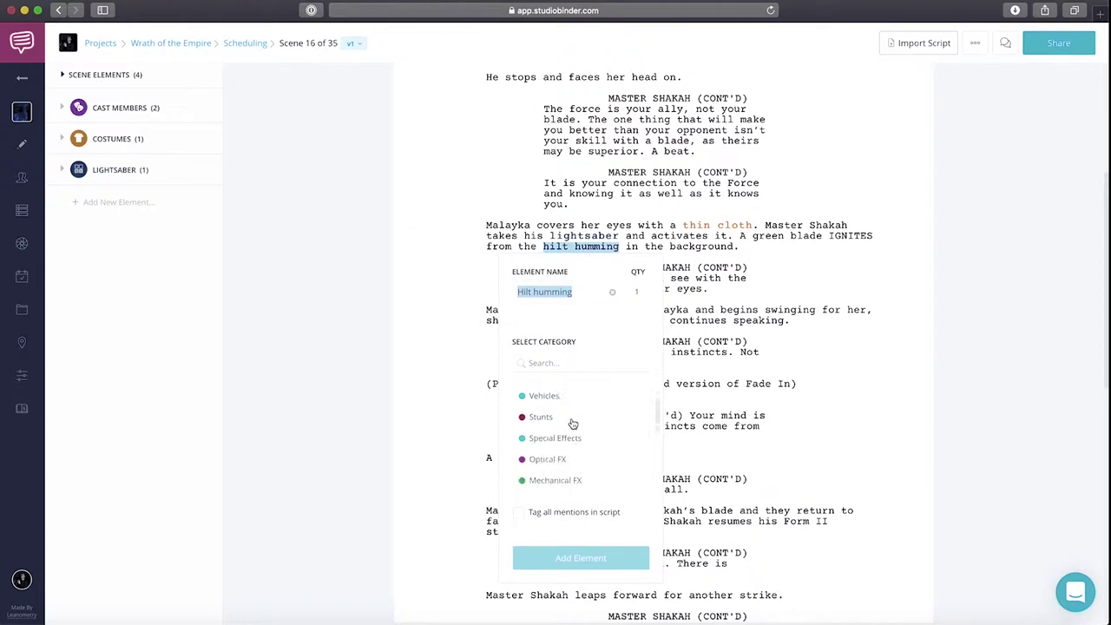
scroll(570, 455, "down", 3)
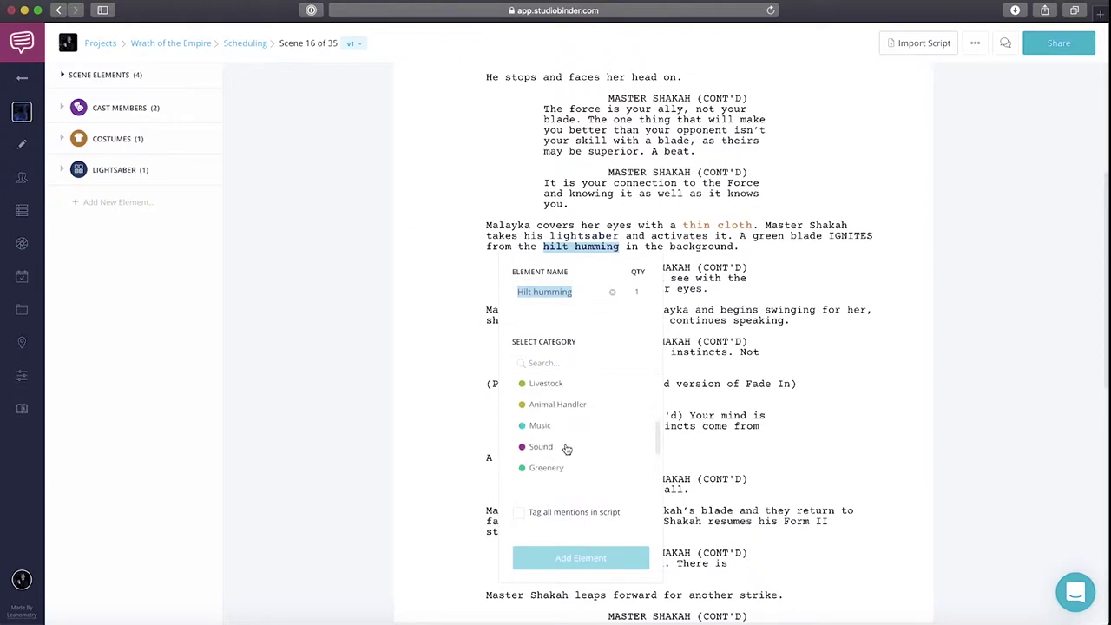
left_click(565, 449)
left_click(583, 561)
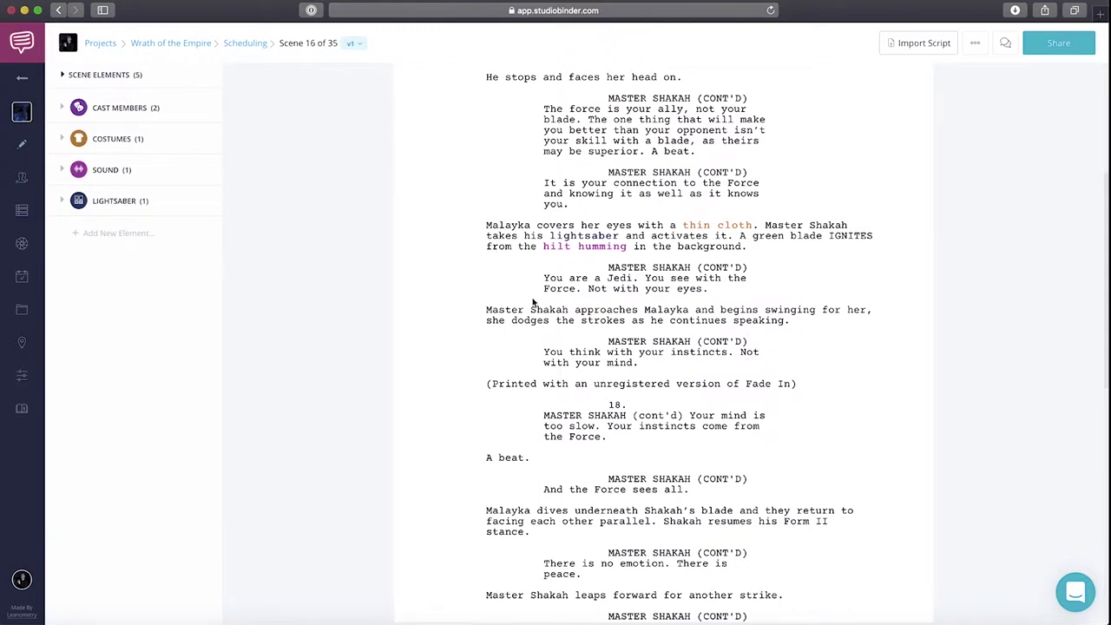
scroll(558, 337, "down", 1)
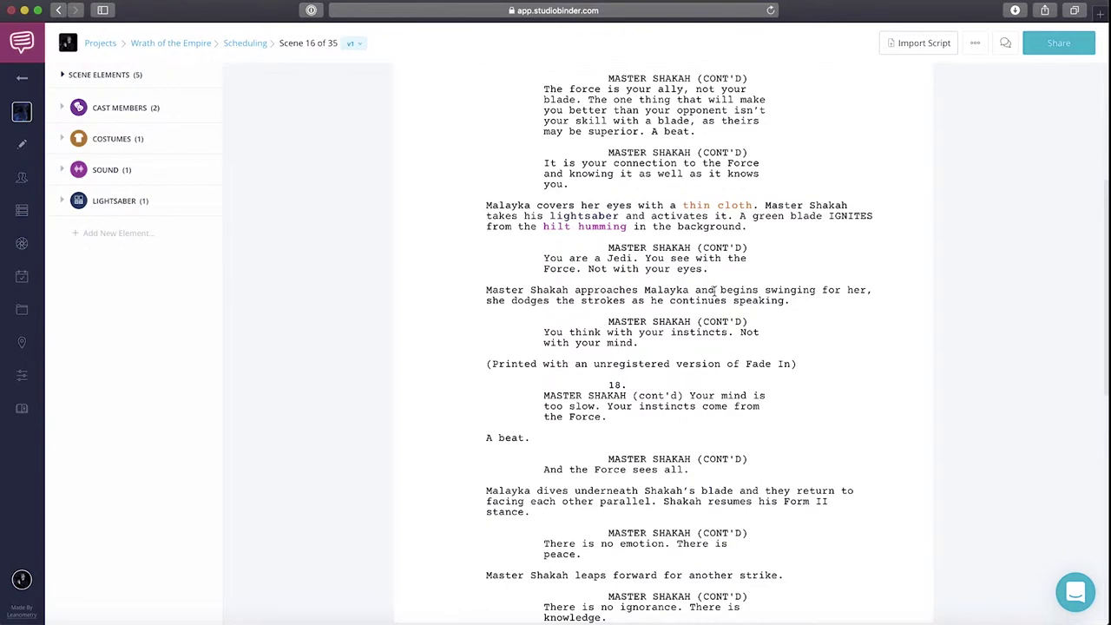
Select 'begins swinging for her' and add it as an element under the Stunts category
left_click_drag(721, 290, 869, 290)
scroll(776, 482, "down", 5)
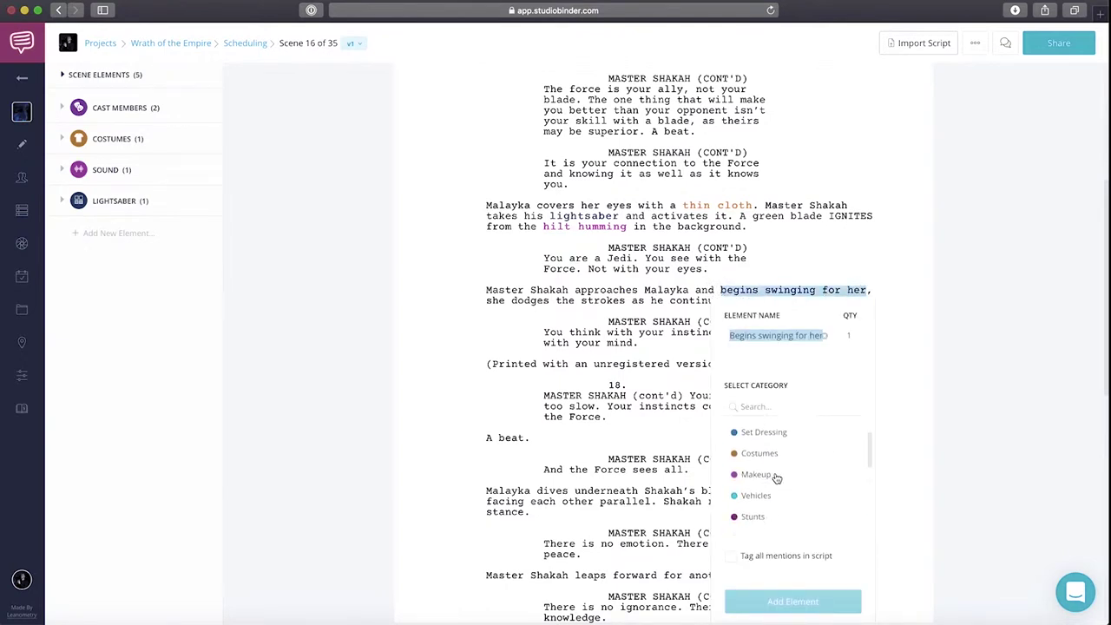
left_click(772, 468)
left_click(791, 597)
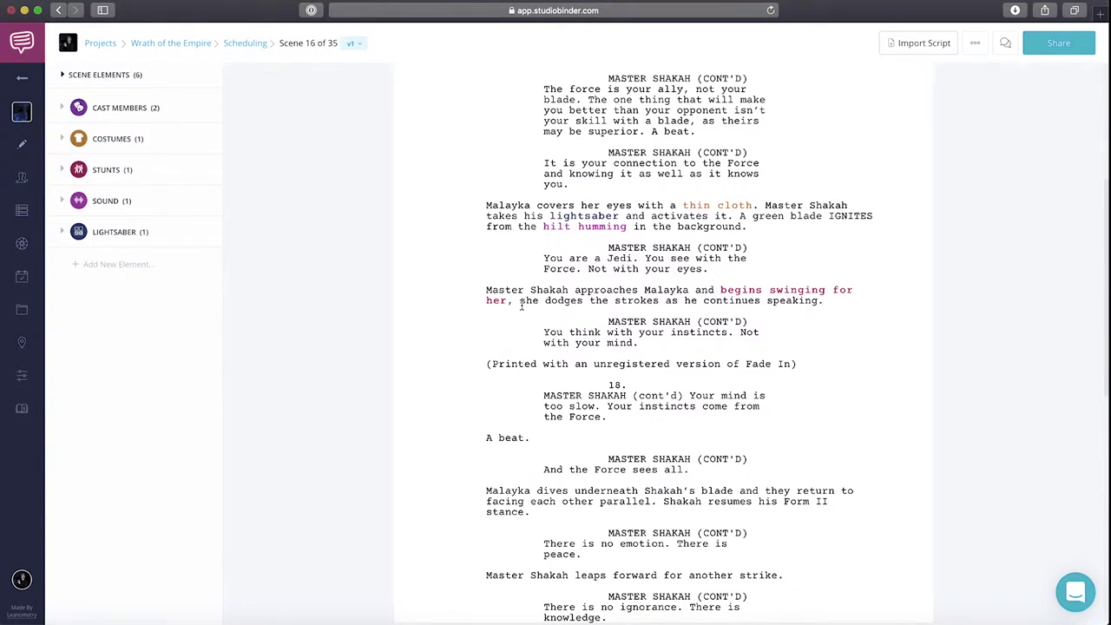
scroll(522, 305, "down", 1)
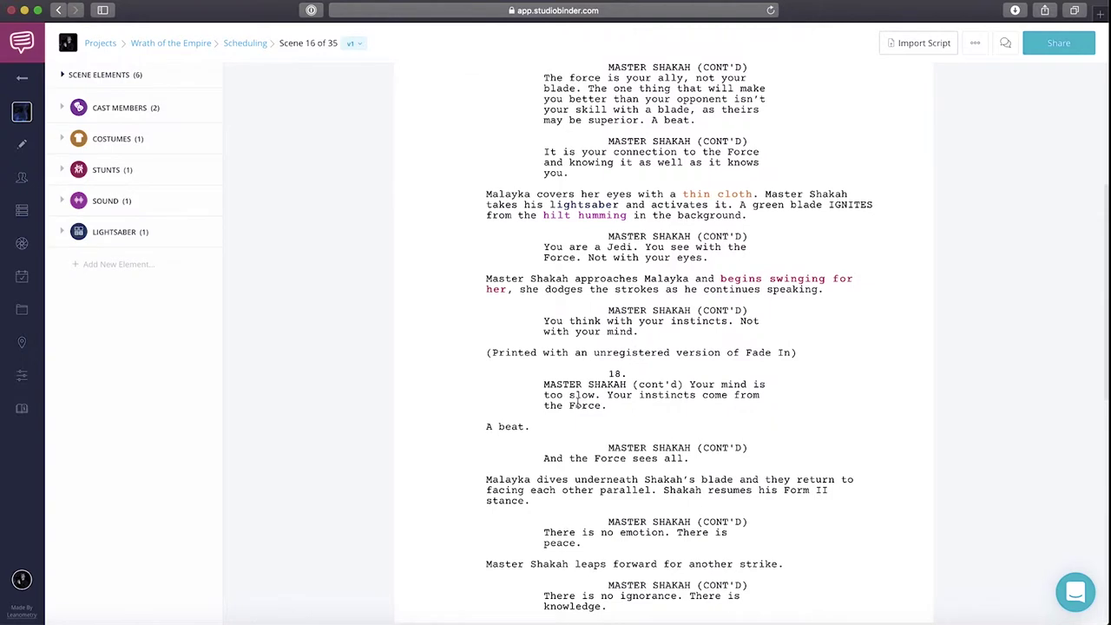
scroll(553, 458, "down", 3)
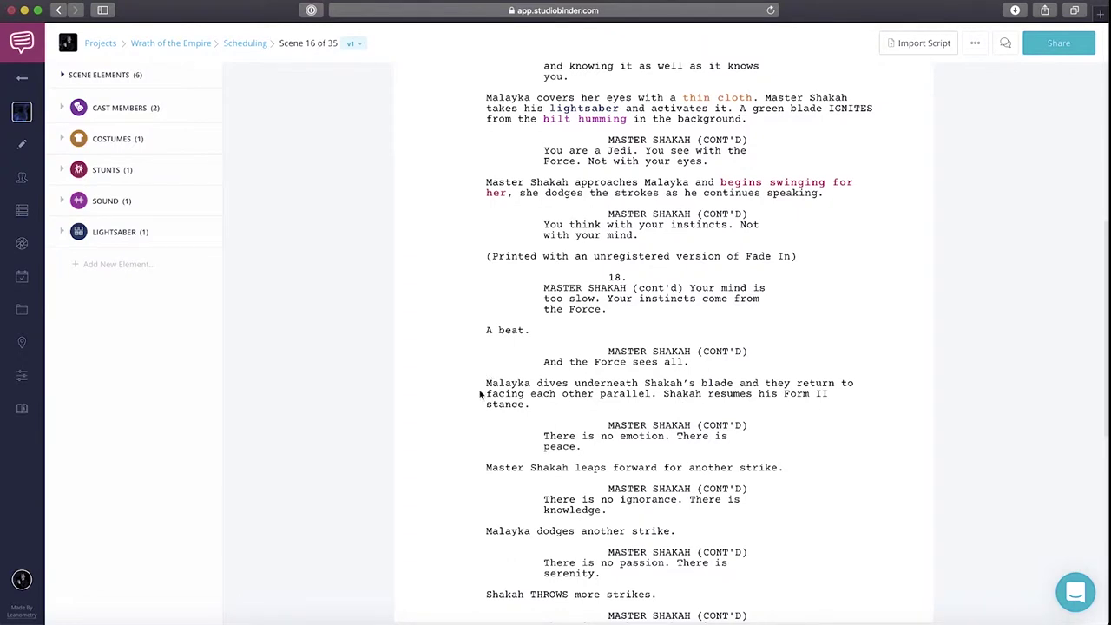
Tag 'Shakah's blade' as a Lightsaber element
left_click_drag(645, 383, 733, 383)
scroll(691, 573, "down", 5)
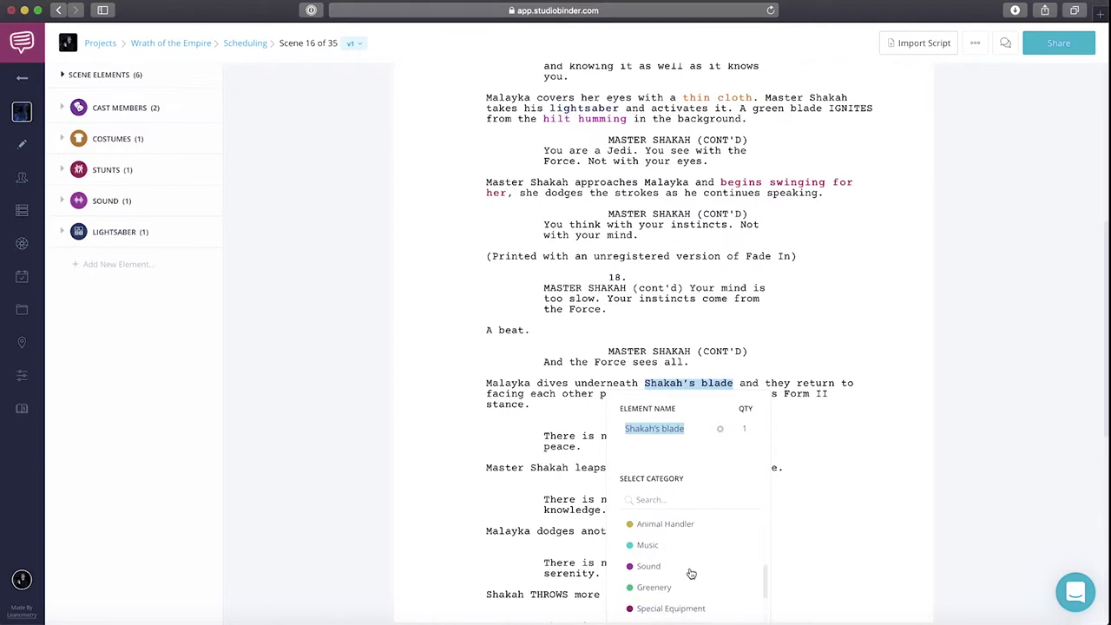
scroll(691, 573, "down", 5)
left_click(665, 587)
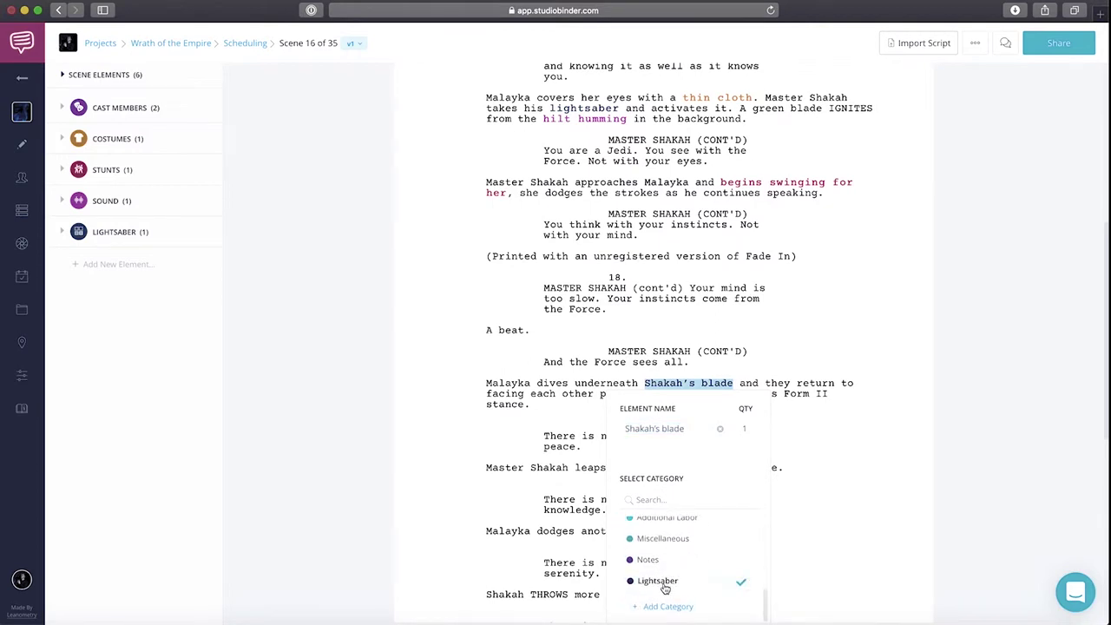
left_click(809, 525)
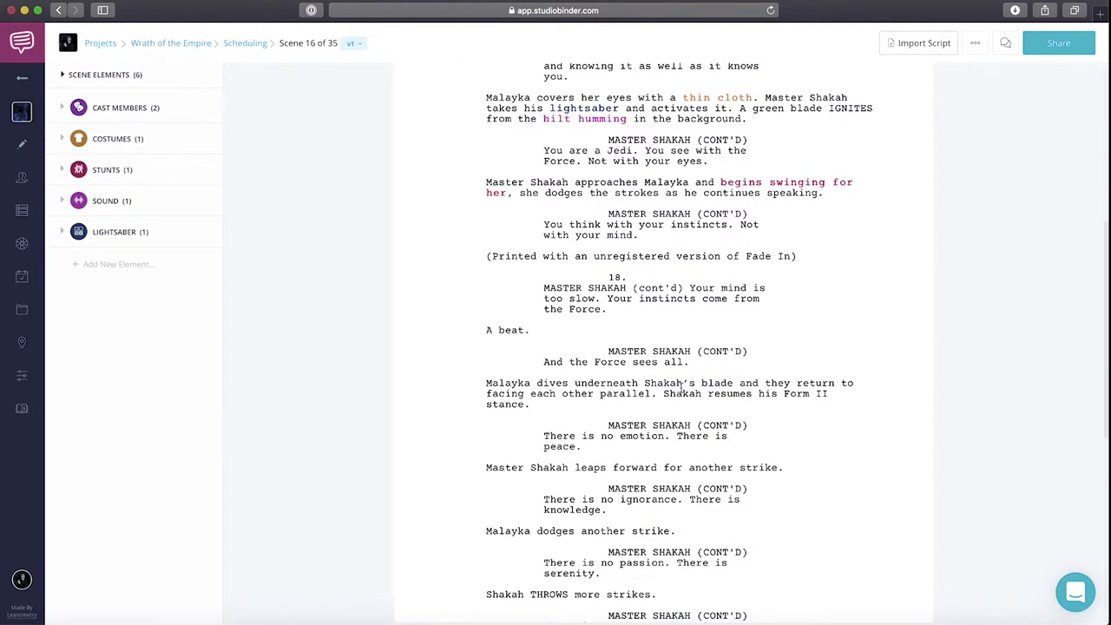
left_click_drag(645, 387, 736, 387)
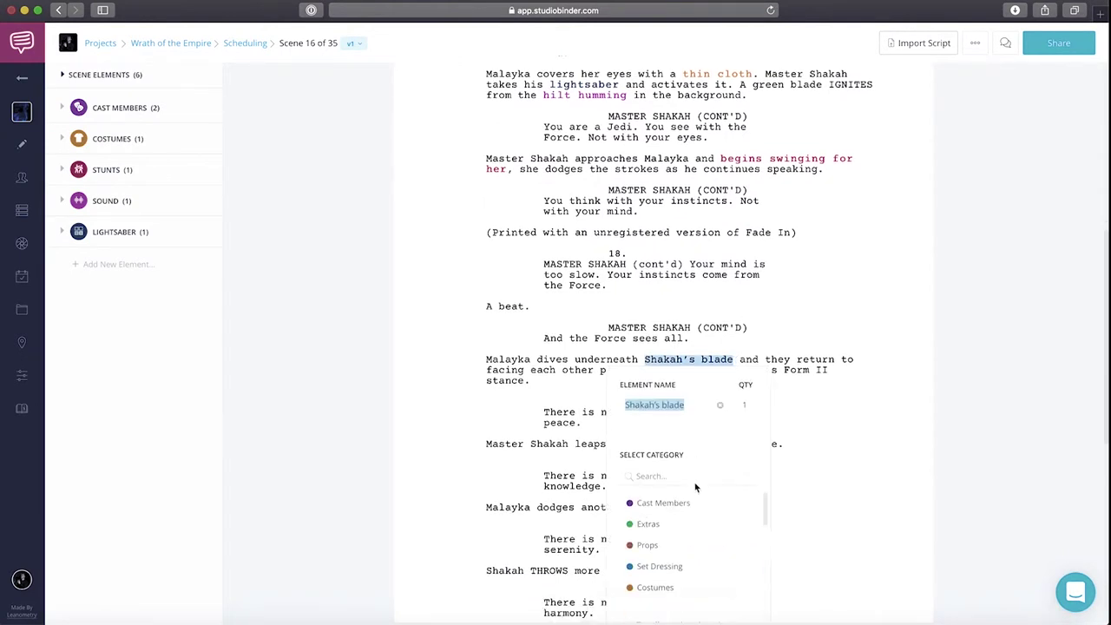
scroll(682, 477, "down", 5)
scroll(680, 477, "down", 5)
scroll(680, 469, "down", 2)
left_click(674, 459)
left_click(684, 575)
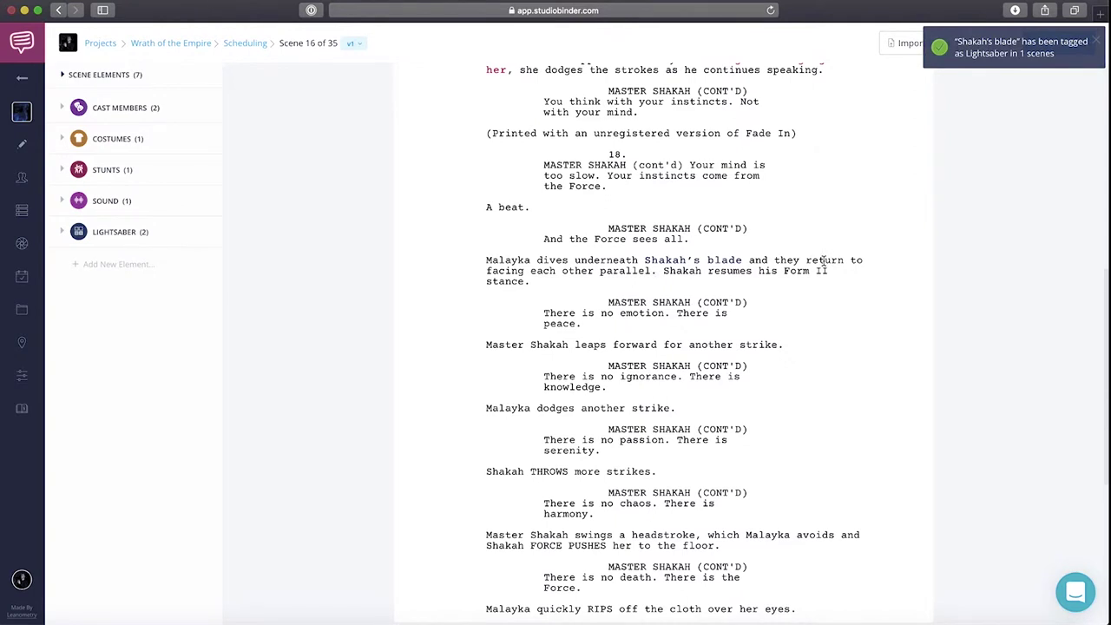
scroll(587, 372, "up", 1)
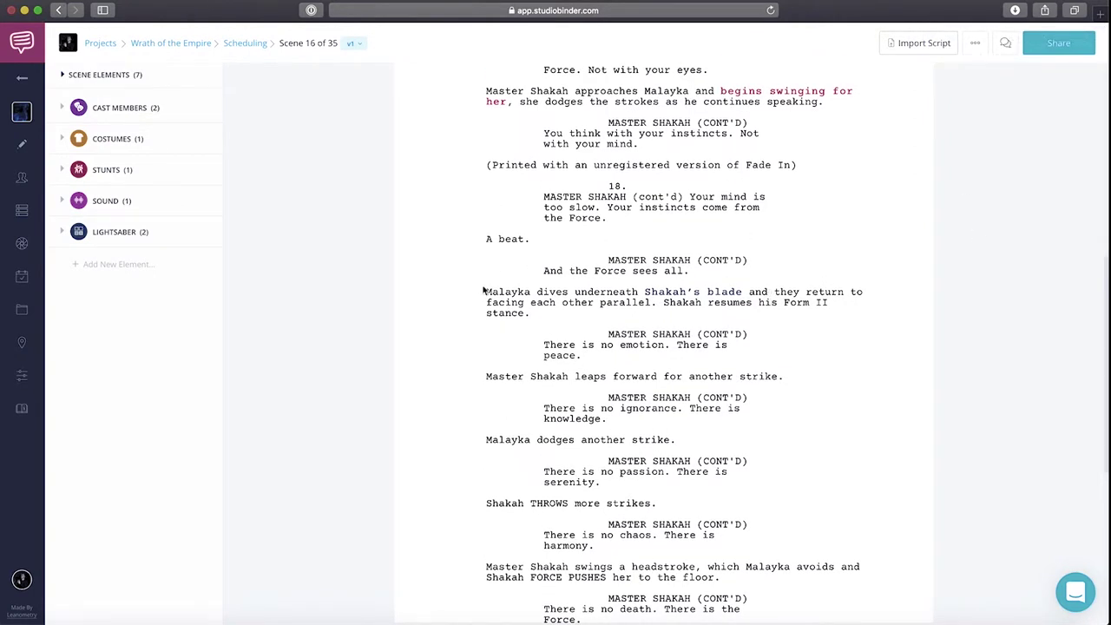
Tag 'Malayka dives underneath' as a Stunts element
left_click_drag(484, 291, 639, 291)
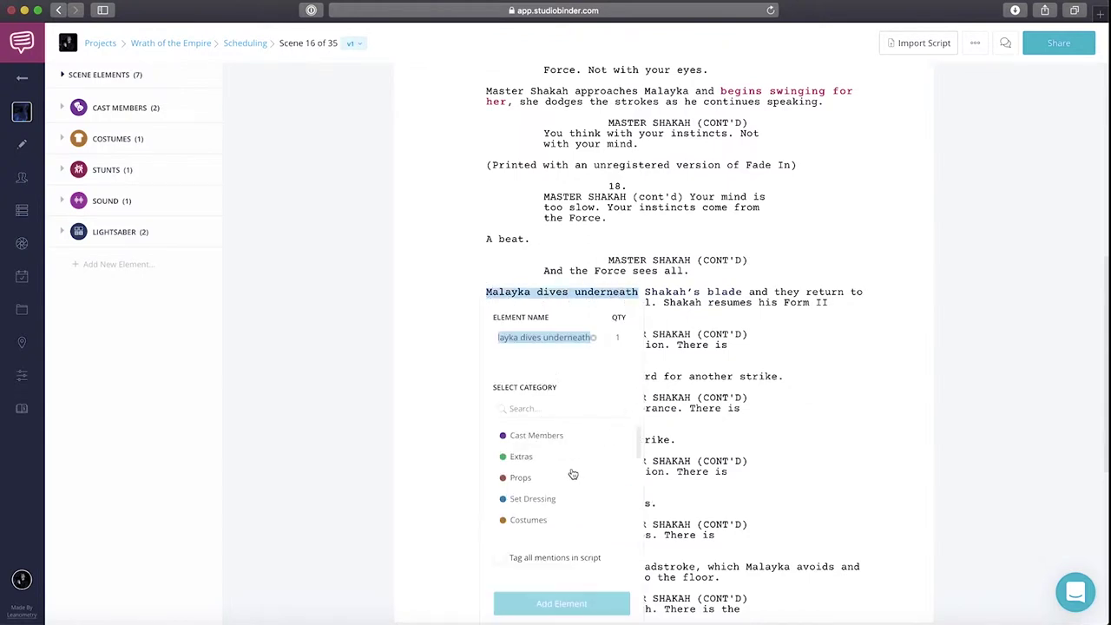
scroll(563, 483, "down", 3)
left_click(531, 469)
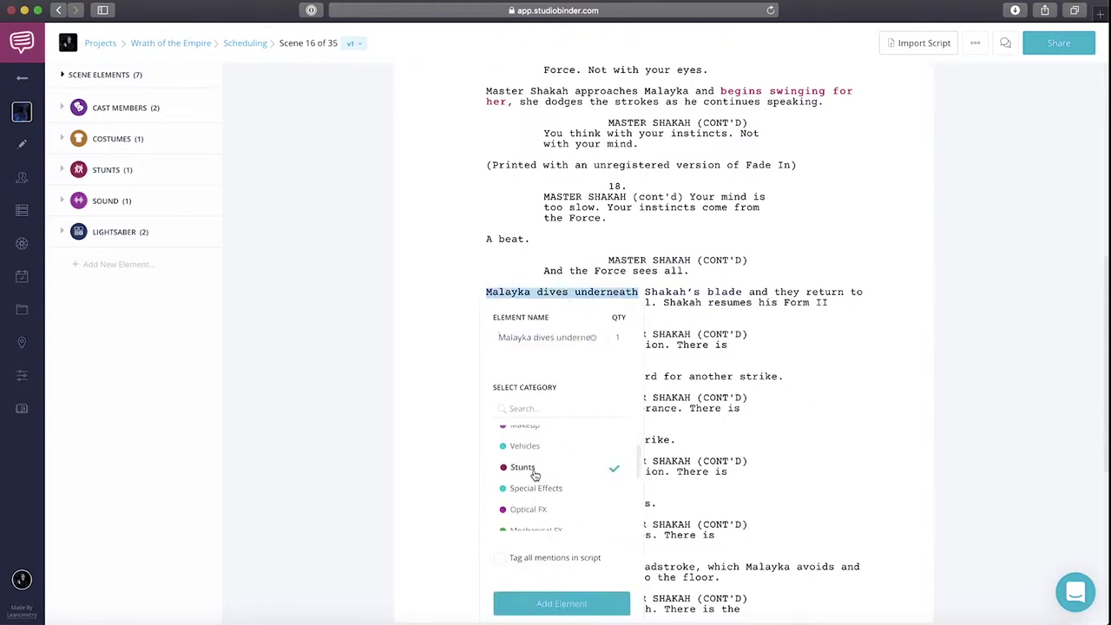
left_click(573, 606)
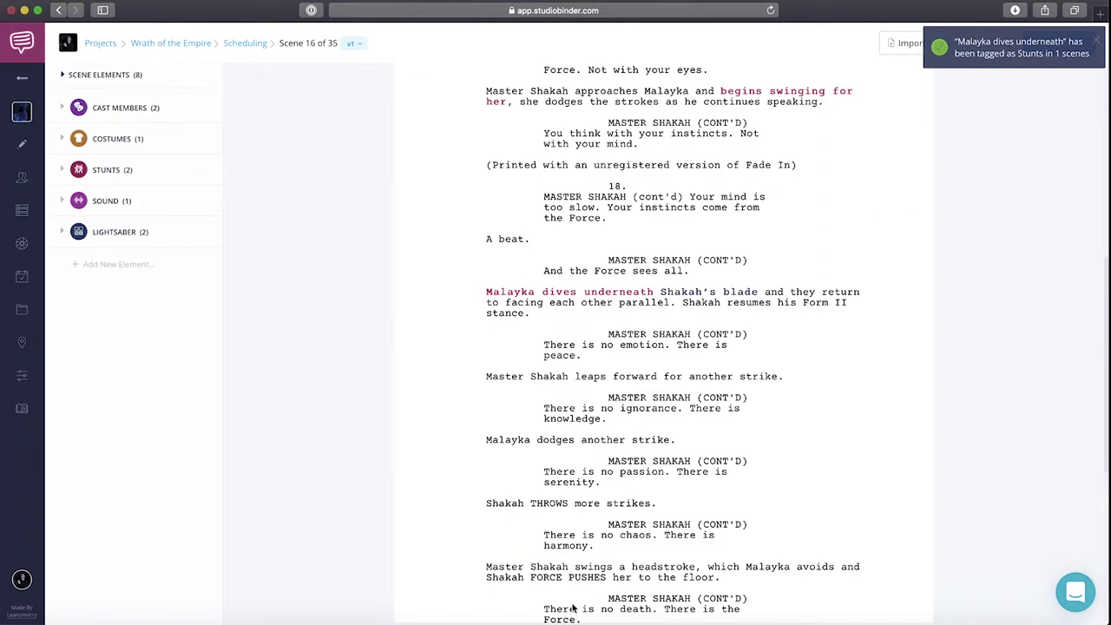
scroll(573, 608, "down", 1)
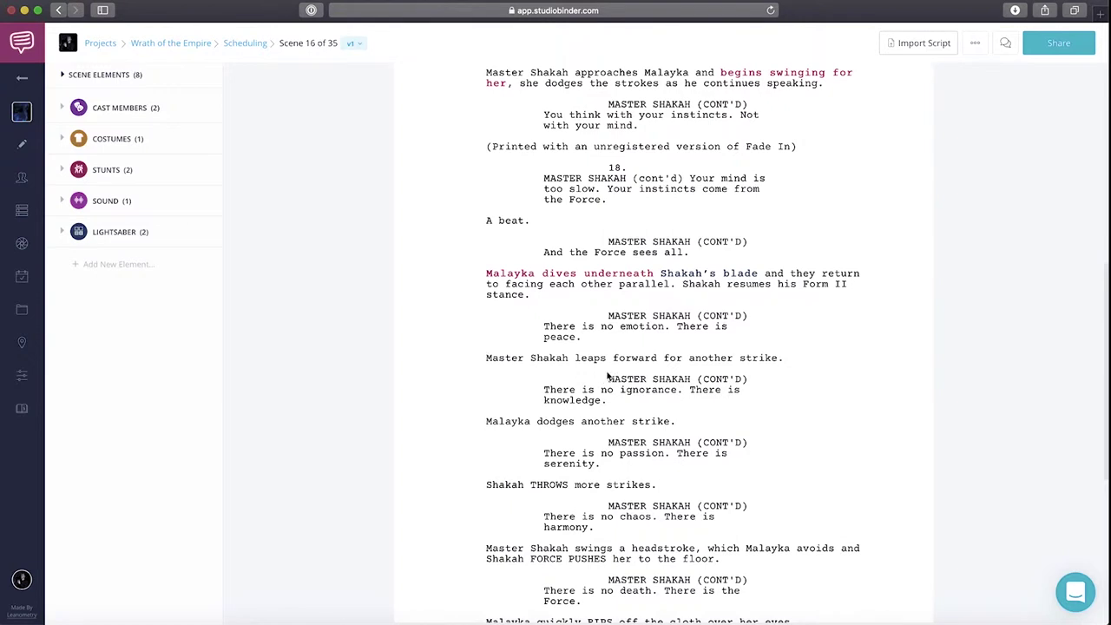
scroll(613, 373, "down", 1)
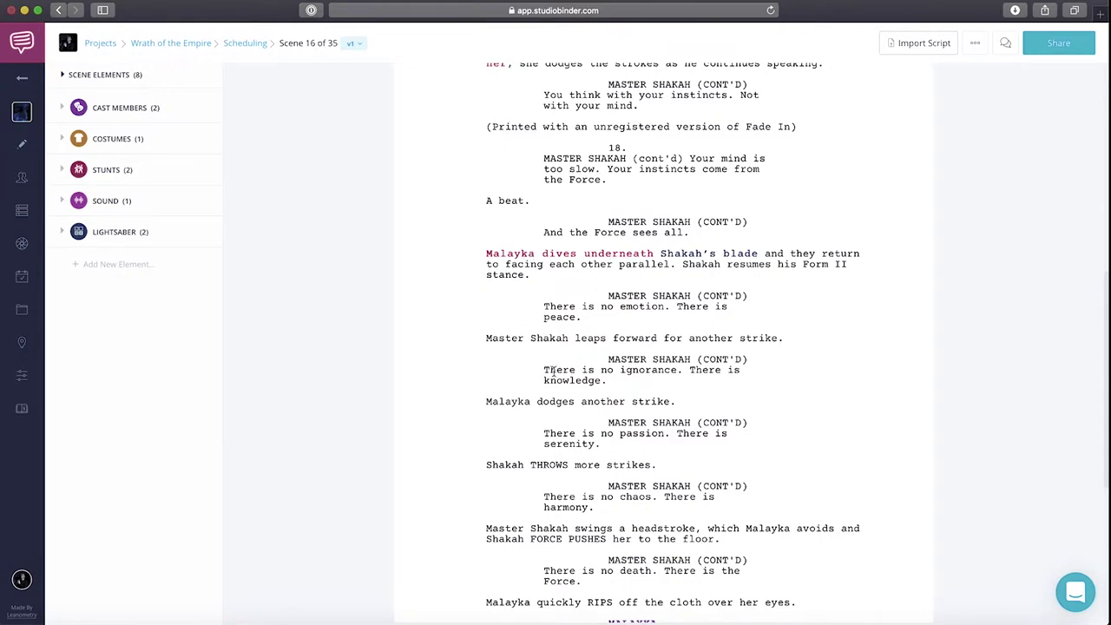
scroll(577, 171, "up", 4)
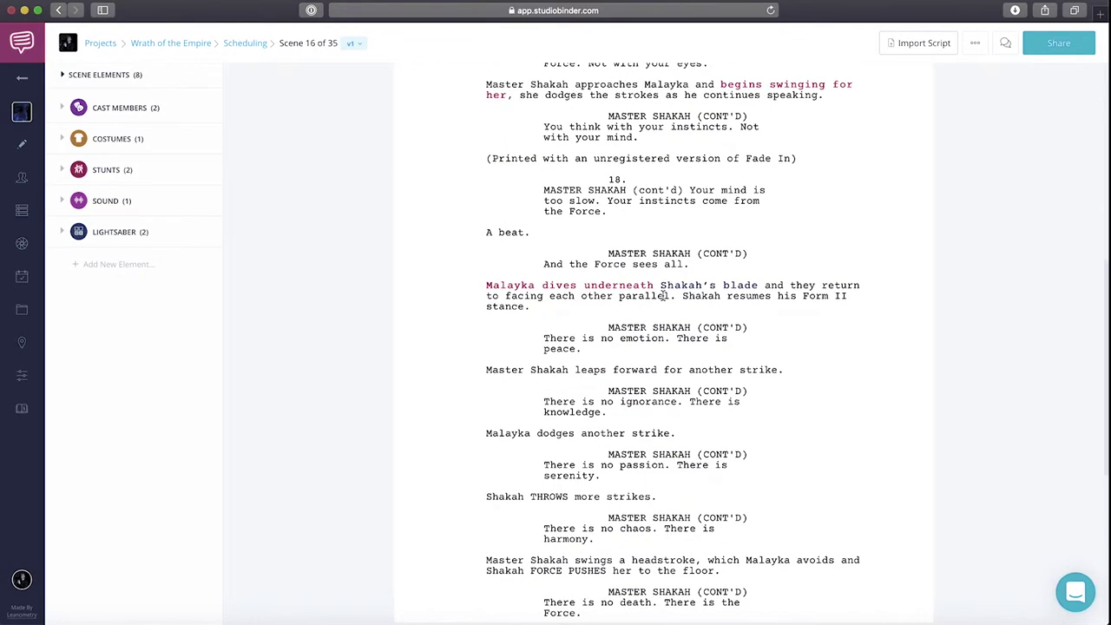
scroll(629, 330, "down", 3)
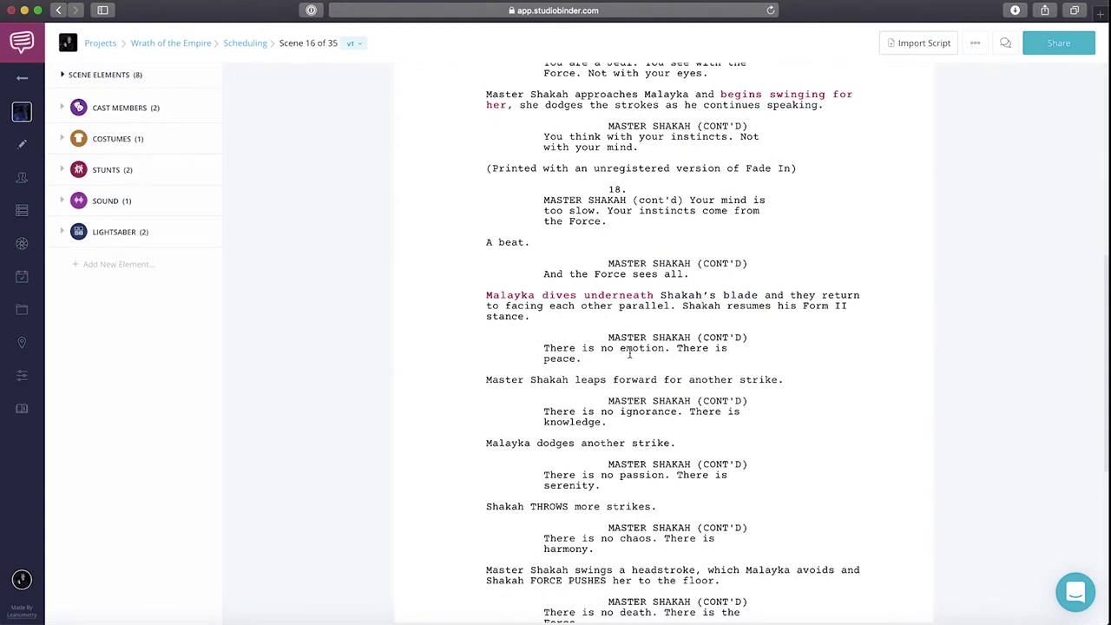
scroll(631, 353, "up", 3)
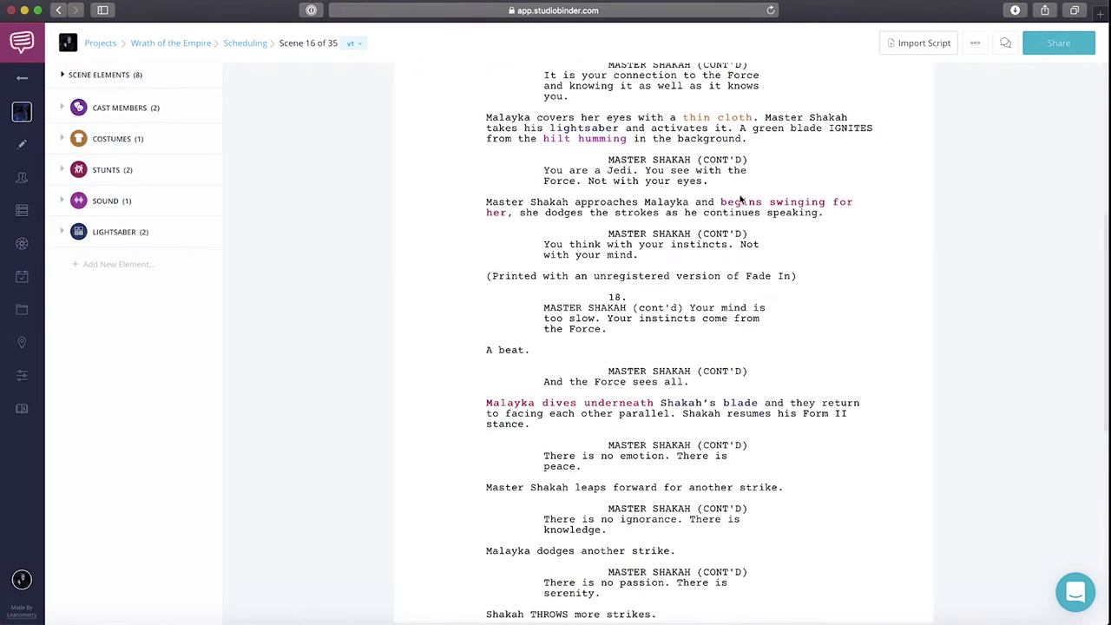
scroll(781, 271, "down", 5)
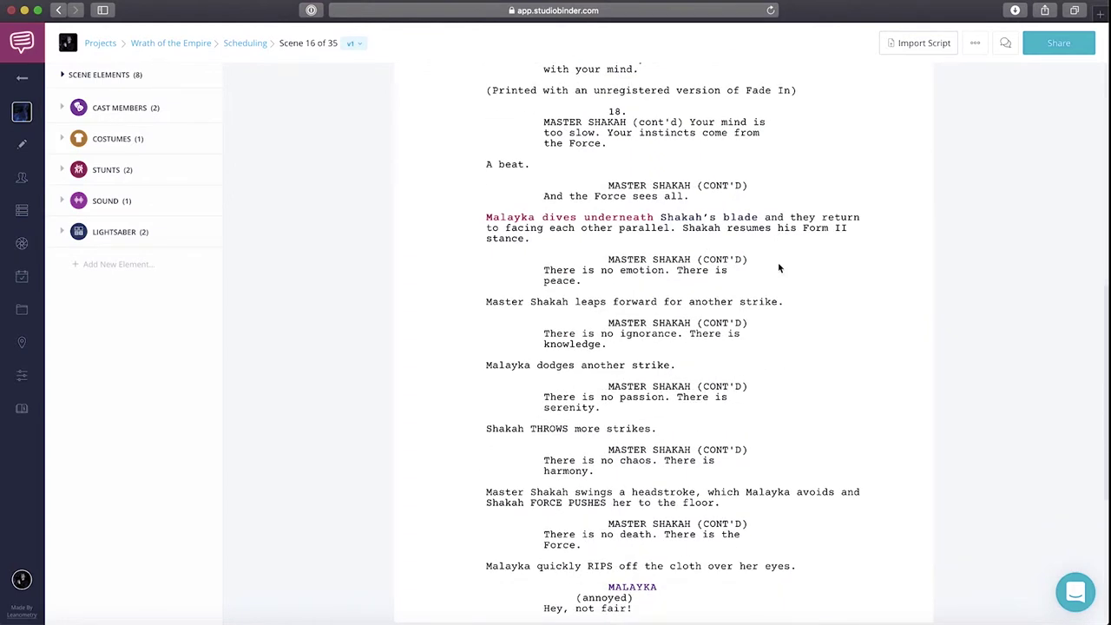
scroll(778, 268, "down", 1)
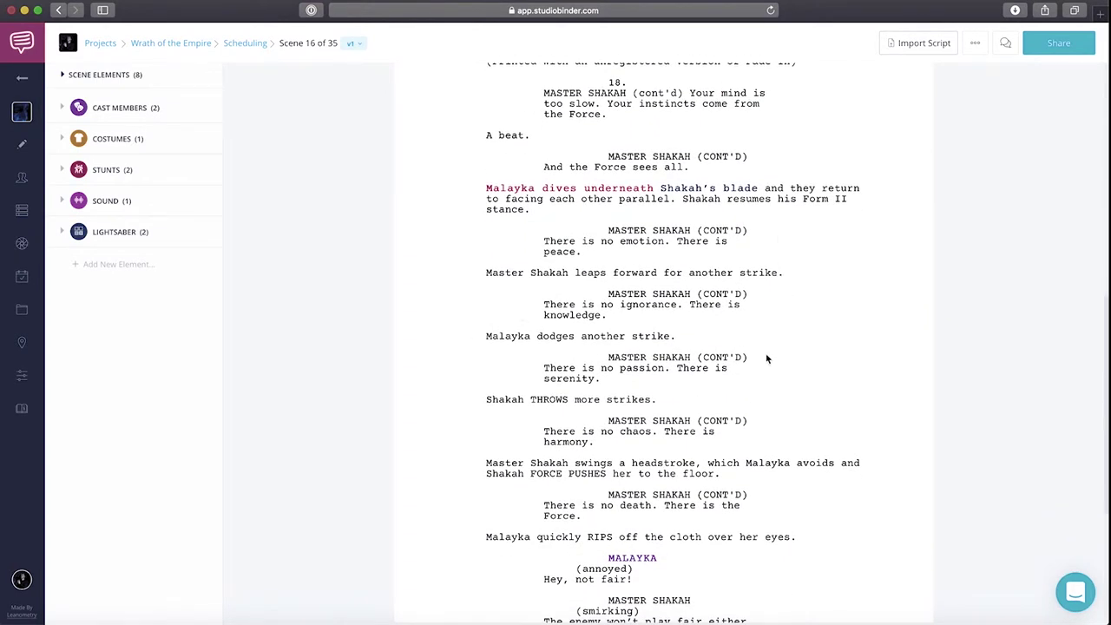
scroll(767, 358, "down", 1)
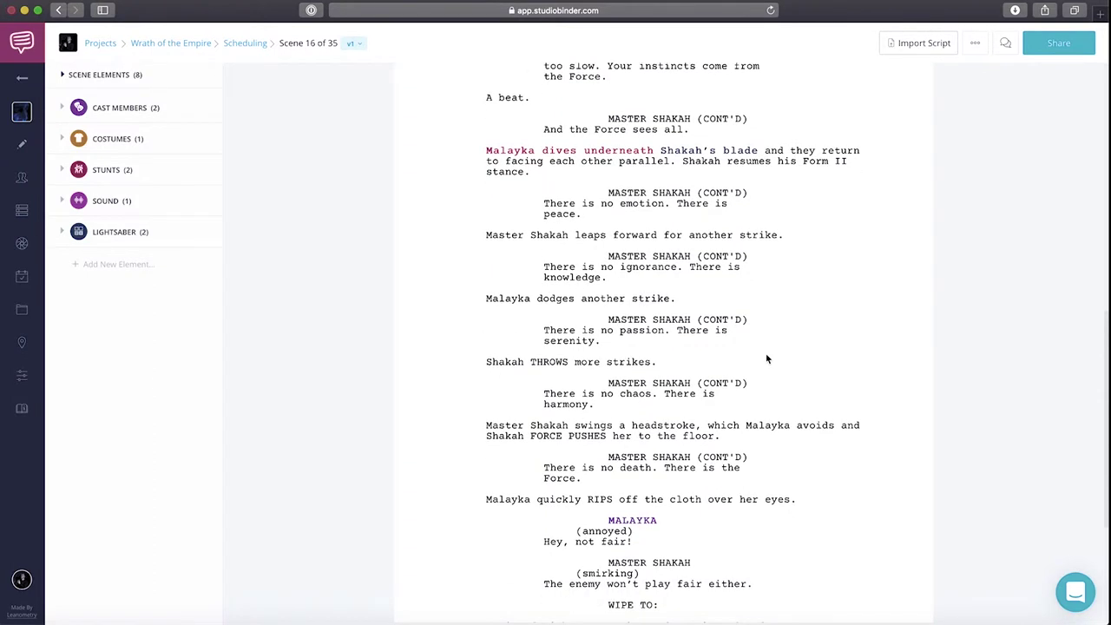
scroll(767, 359, "down", 1)
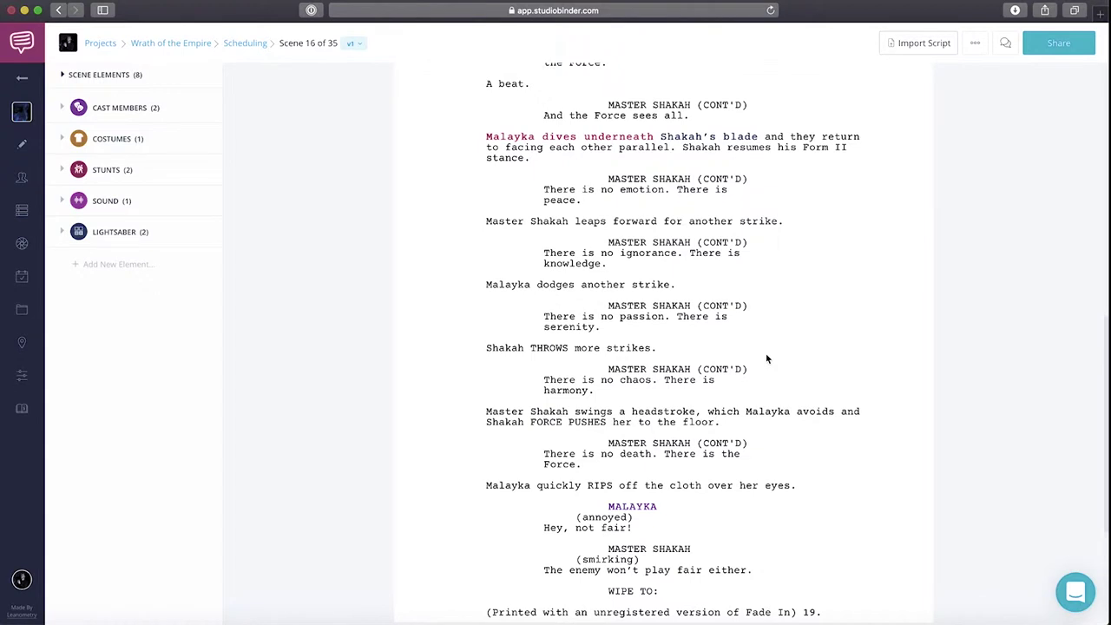
scroll(767, 359, "down", 1)
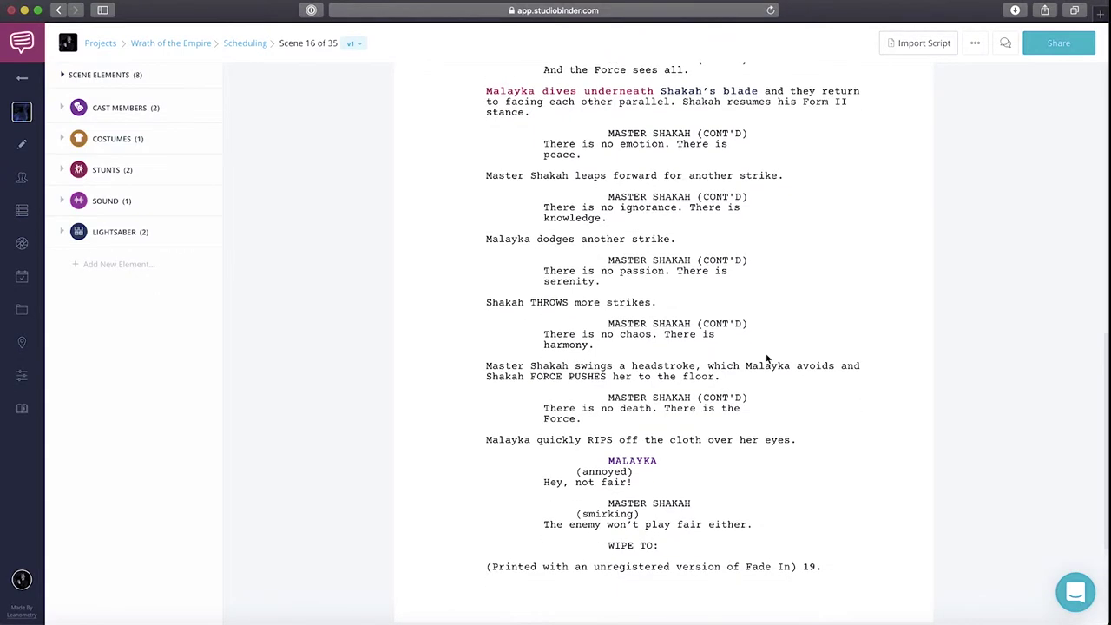
scroll(767, 359, "down", 1)
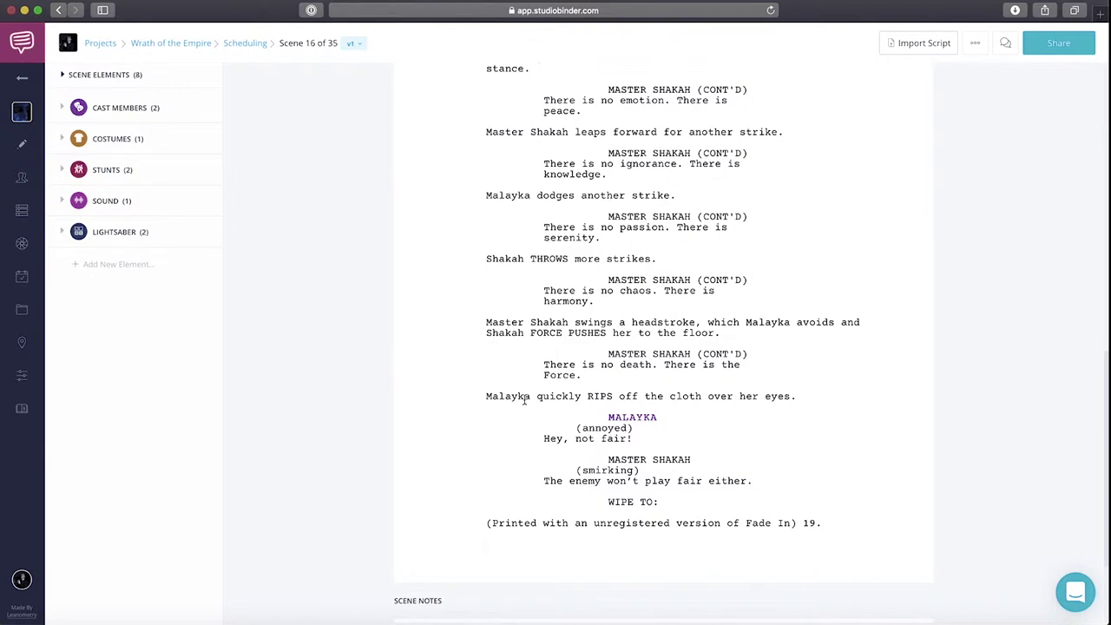
Tag 'FORCE PUSHES' as a Visual FX element
left_click_drag(530, 332, 607, 333)
scroll(565, 467, "down", 5)
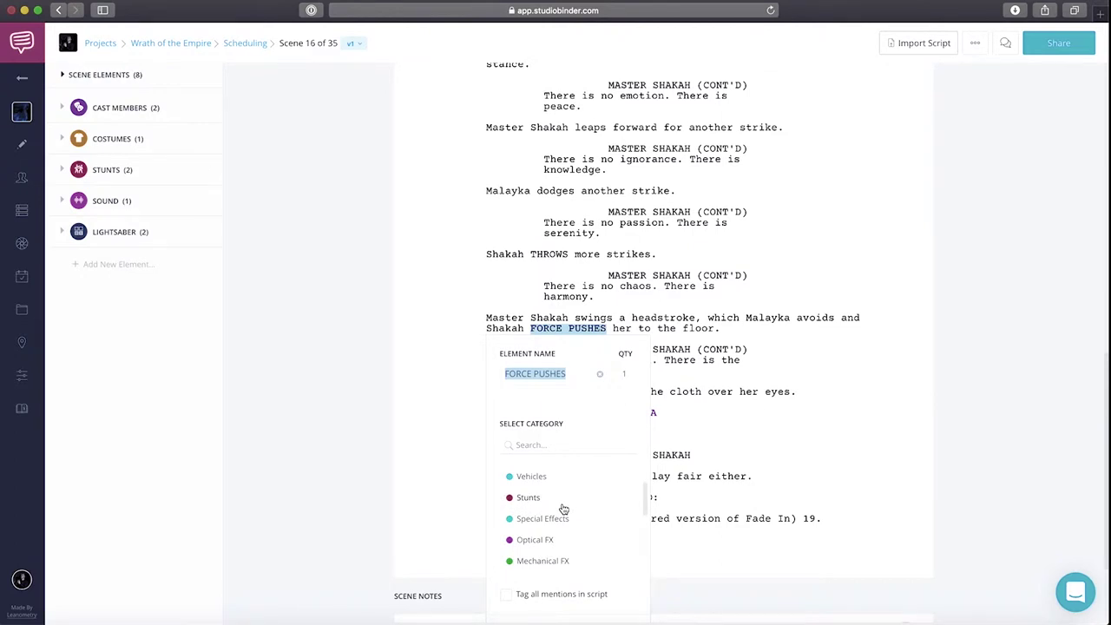
scroll(563, 508, "down", 2)
left_click(548, 526)
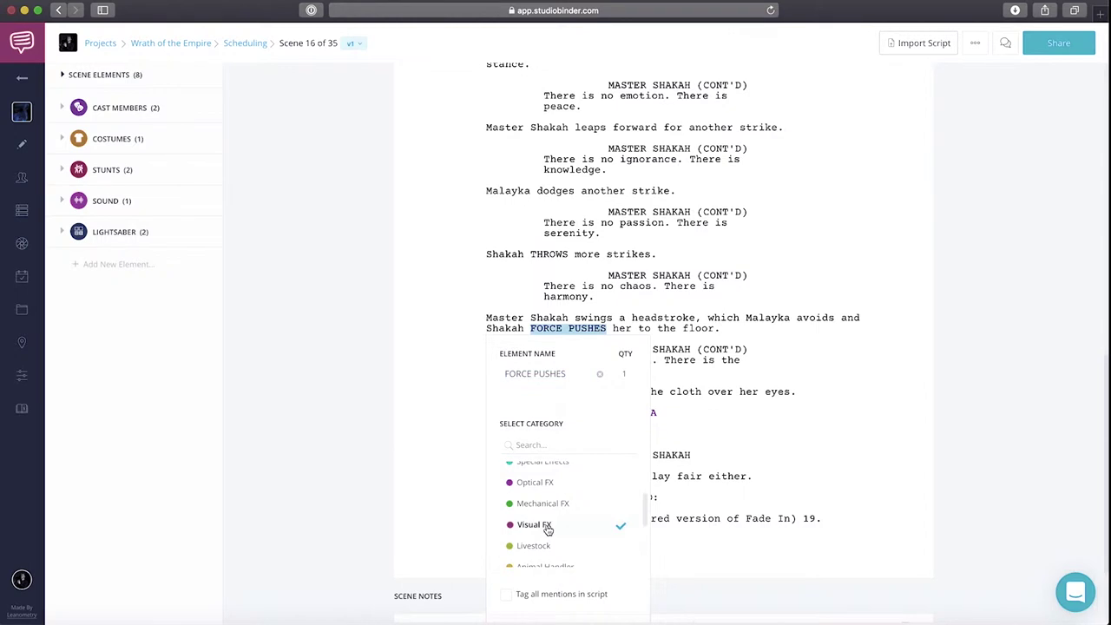
scroll(612, 530, "down", 3)
scroll(611, 587, "down", 2)
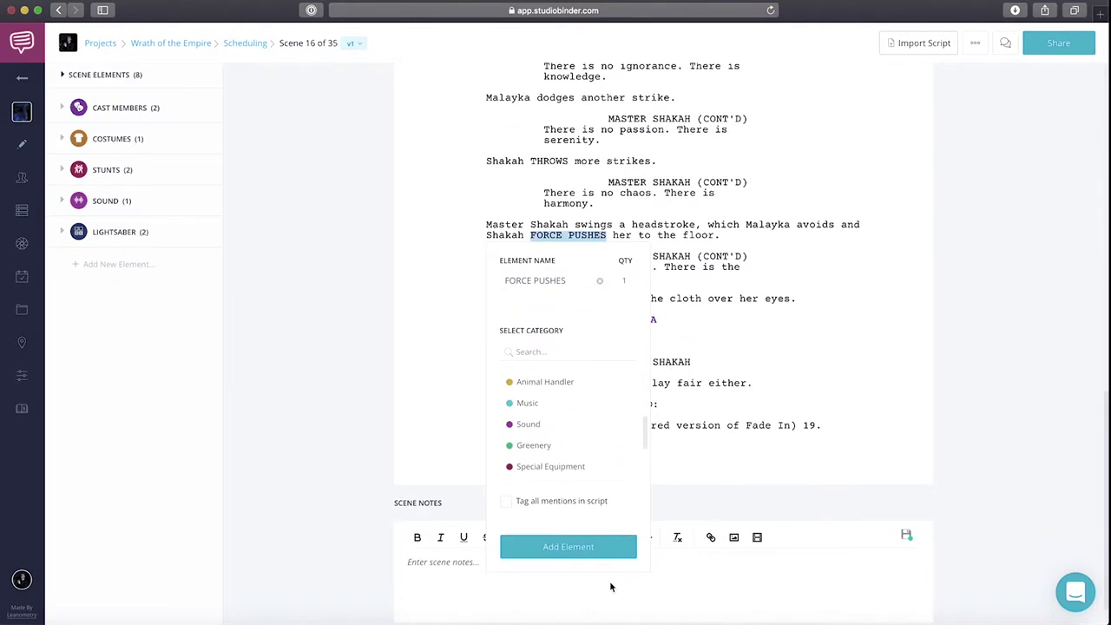
left_click(589, 552)
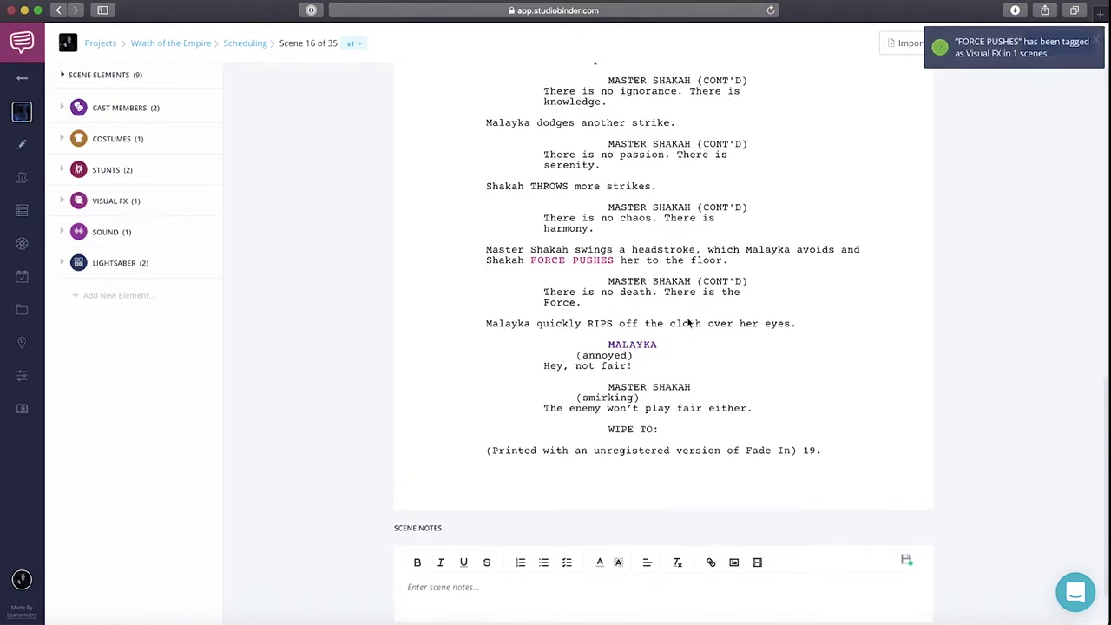
scroll(689, 322, "up", 2)
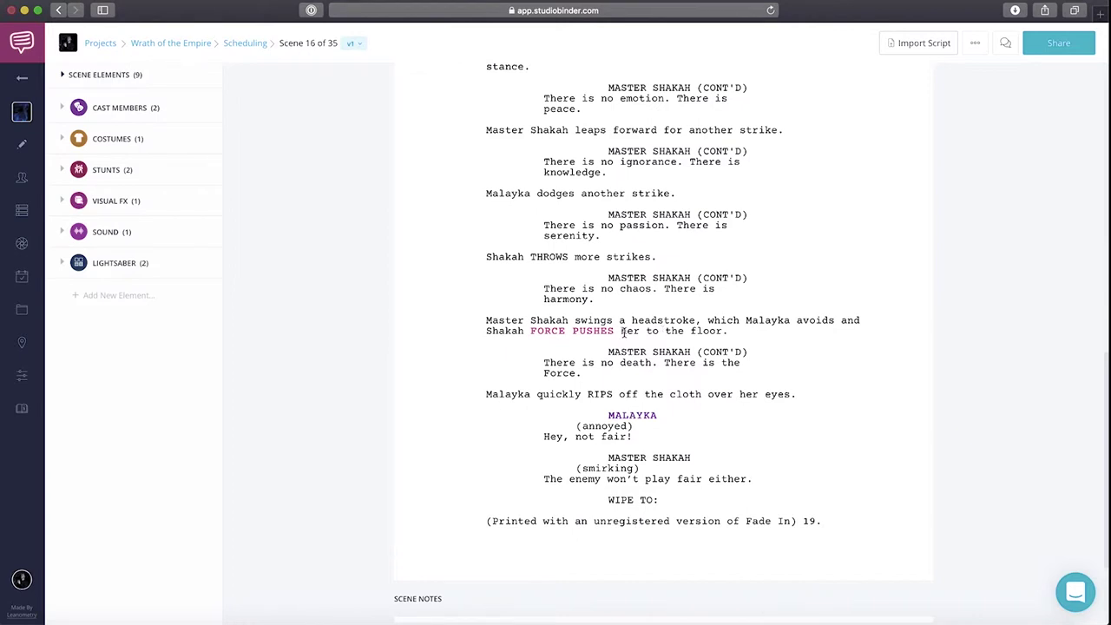
Tag 'her to the floor' as a Stunts element
left_click_drag(622, 332, 724, 332)
scroll(677, 478, "down", 3)
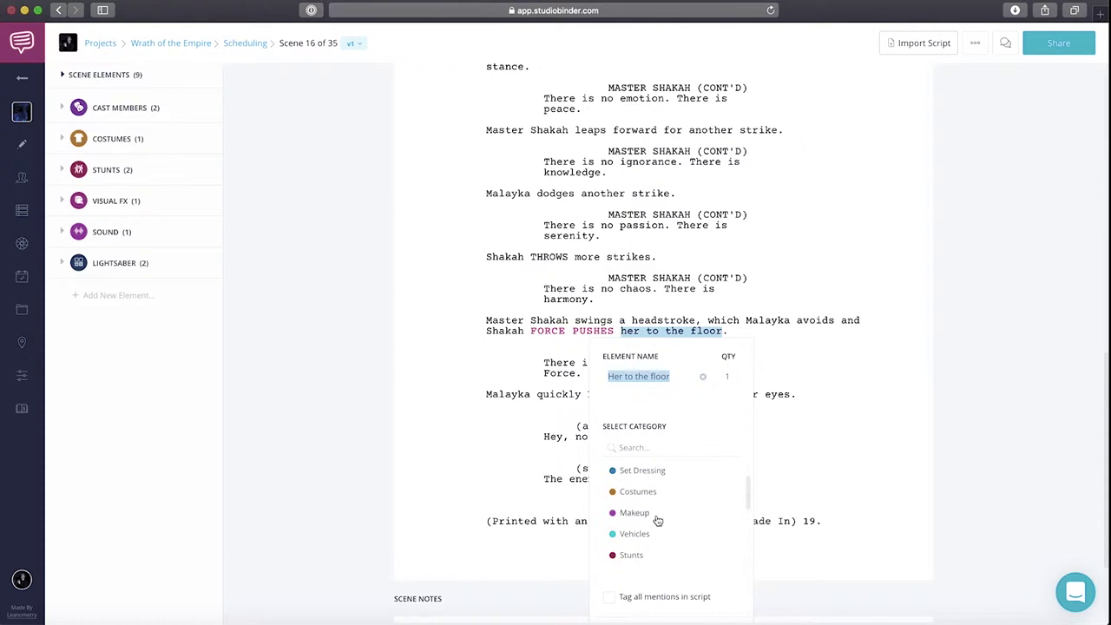
scroll(658, 518, "down", 2)
scroll(682, 534, "down", 5)
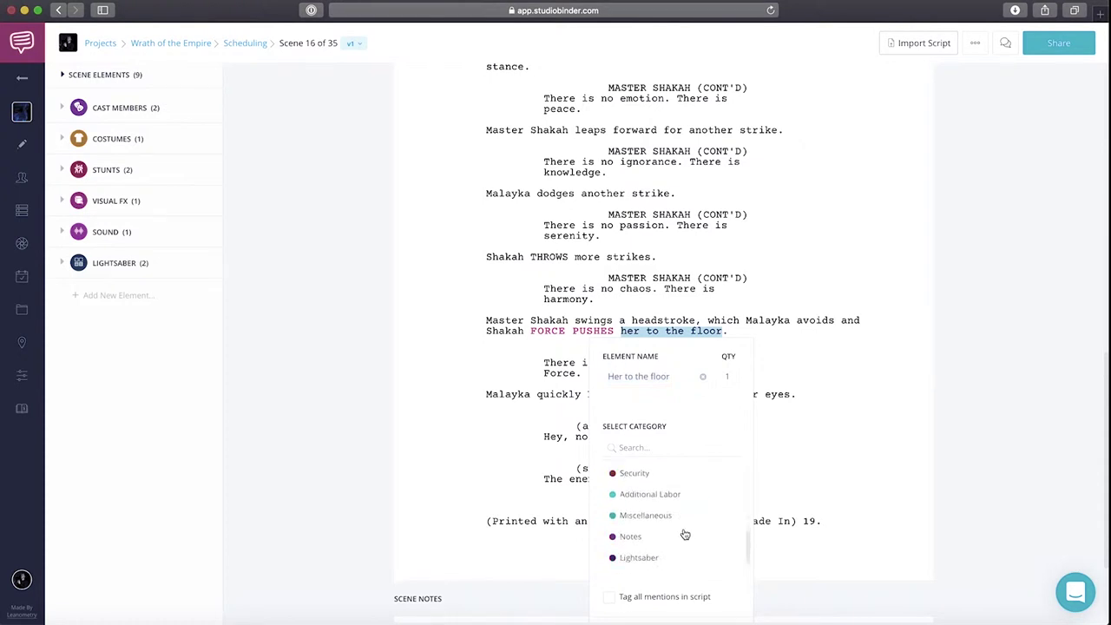
scroll(670, 608, "down", 3)
left_click(670, 506)
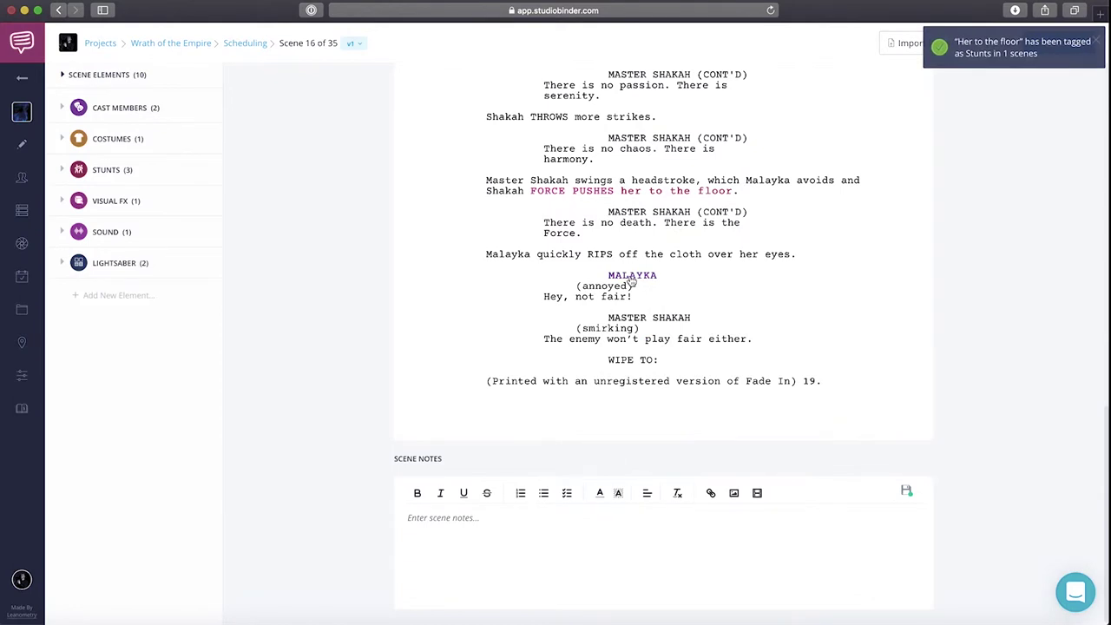
scroll(653, 257, "up", 1)
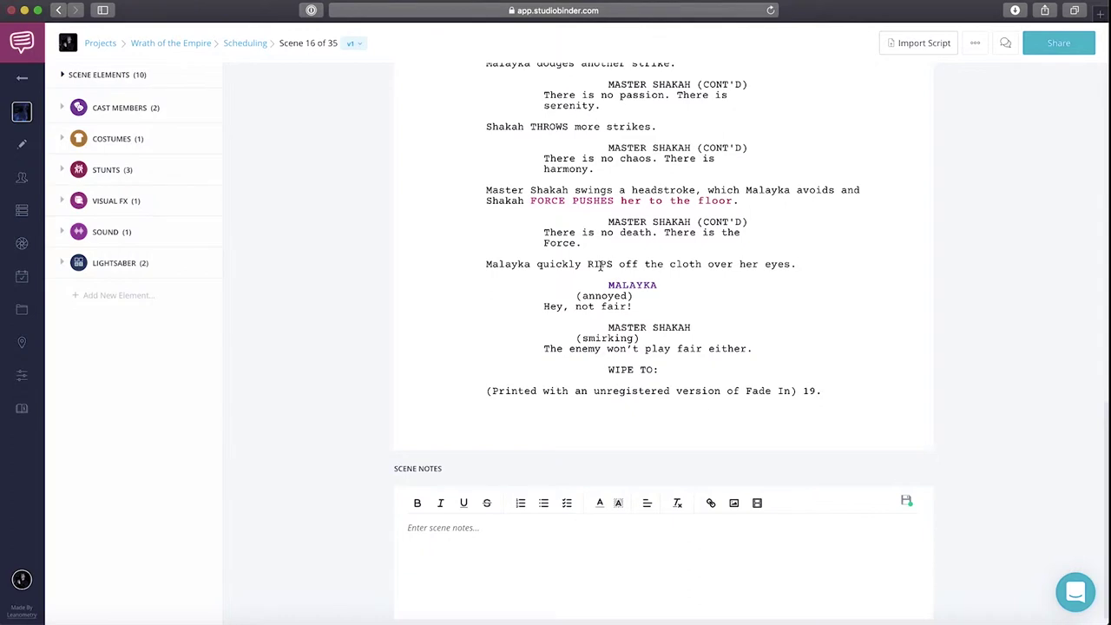
Add 'RIPS off the cloth over her eyes' under Costumes, then return to the scene top
left_click_drag(587, 264, 793, 267)
scroll(666, 469, "down", 1)
left_click(673, 477)
left_click(699, 576)
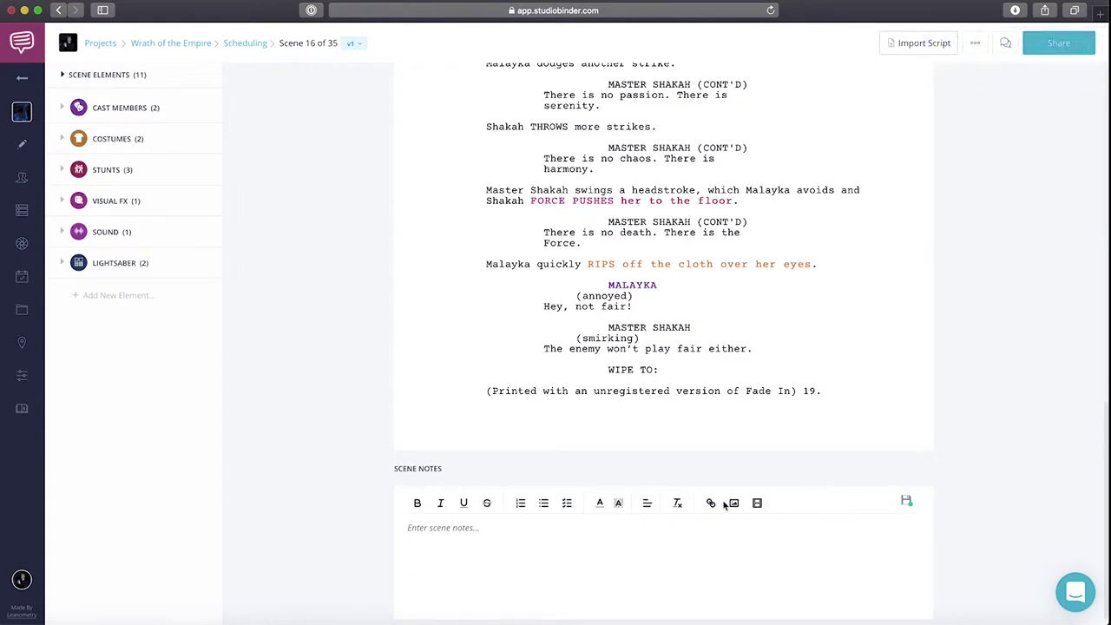
scroll(724, 506, "up", 3)
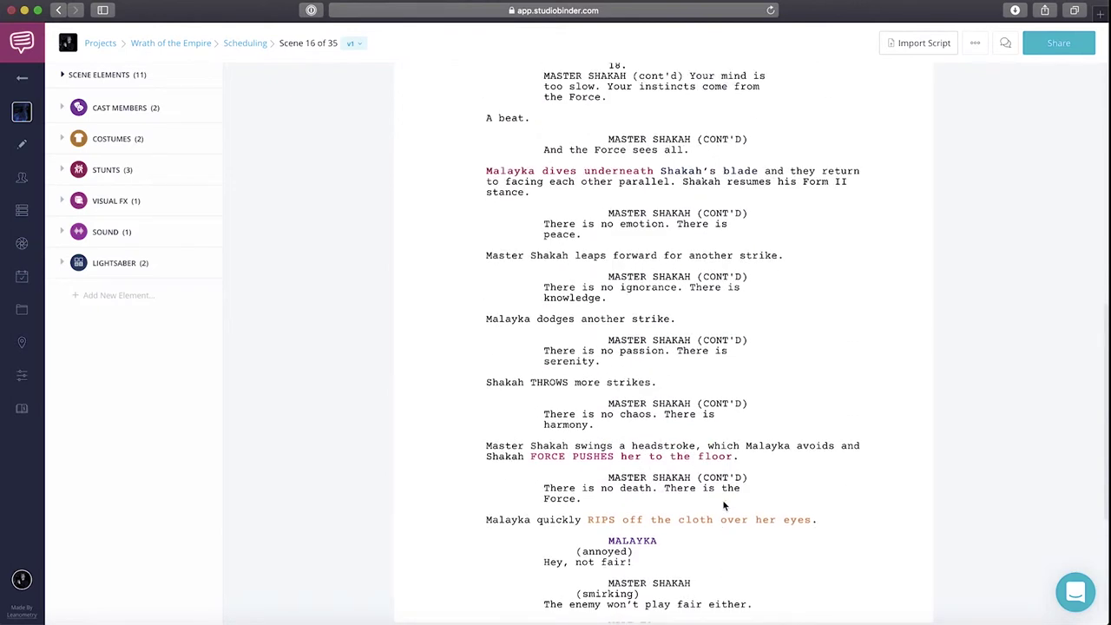
scroll(724, 506, "down", 2)
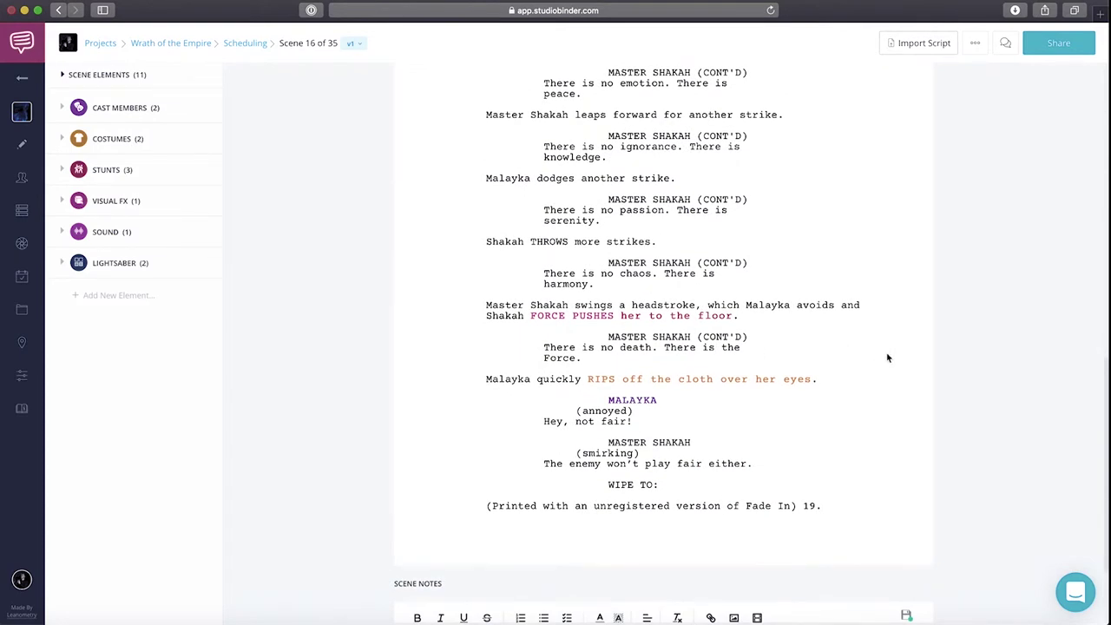
scroll(887, 357, "up", 15)
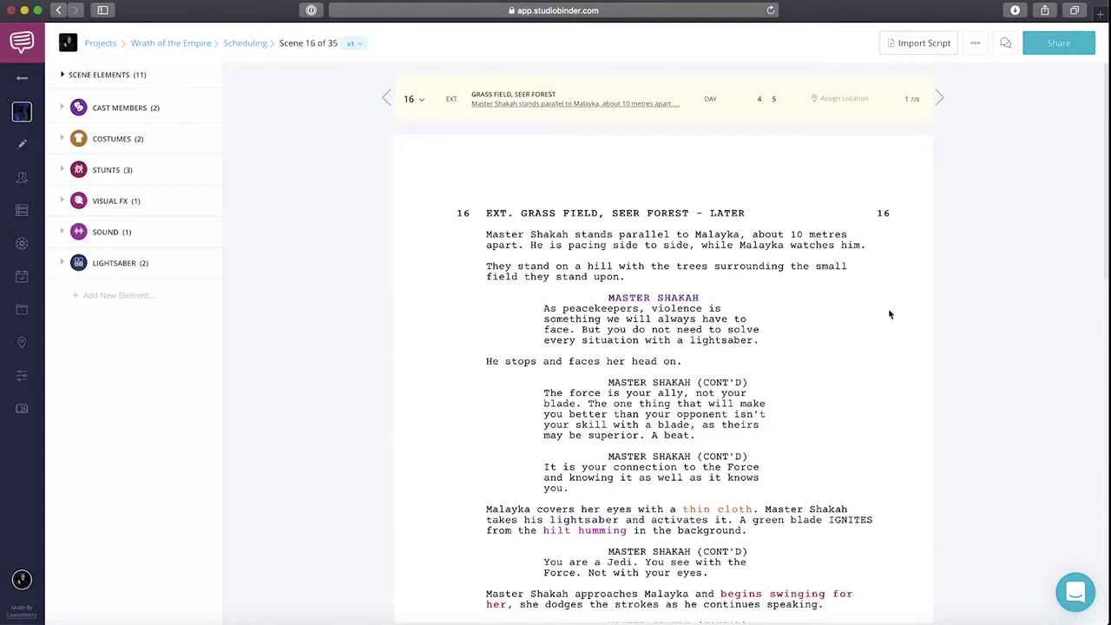
Scroll the scene 16 script, toggle Cast Members, and expand the Costumes list in the sidebar
scroll(889, 314, "down", 3)
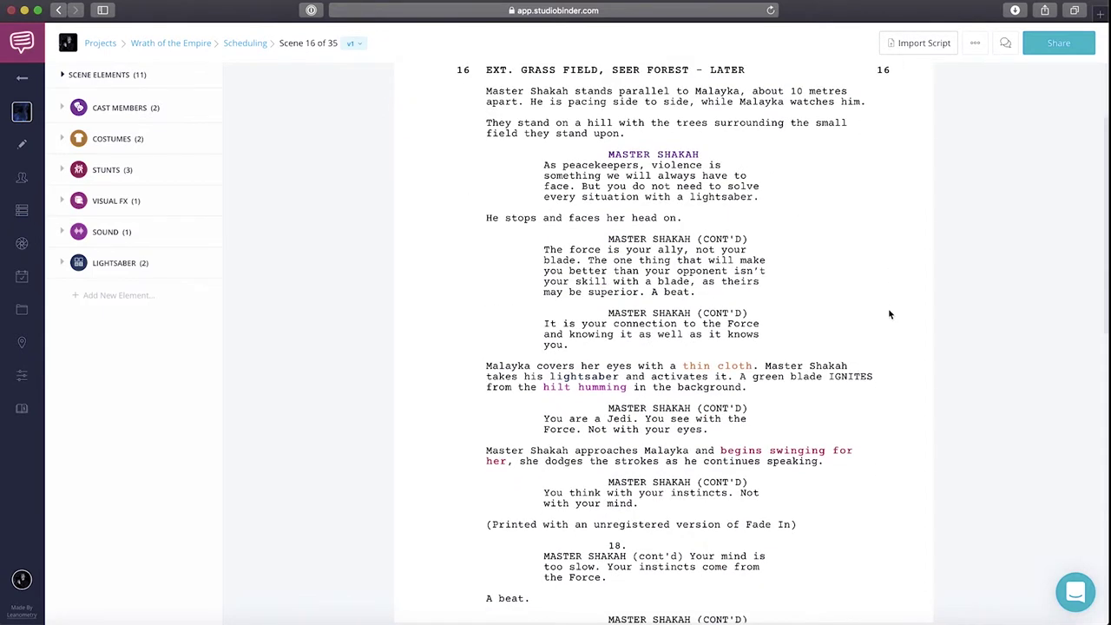
scroll(890, 314, "down", 3)
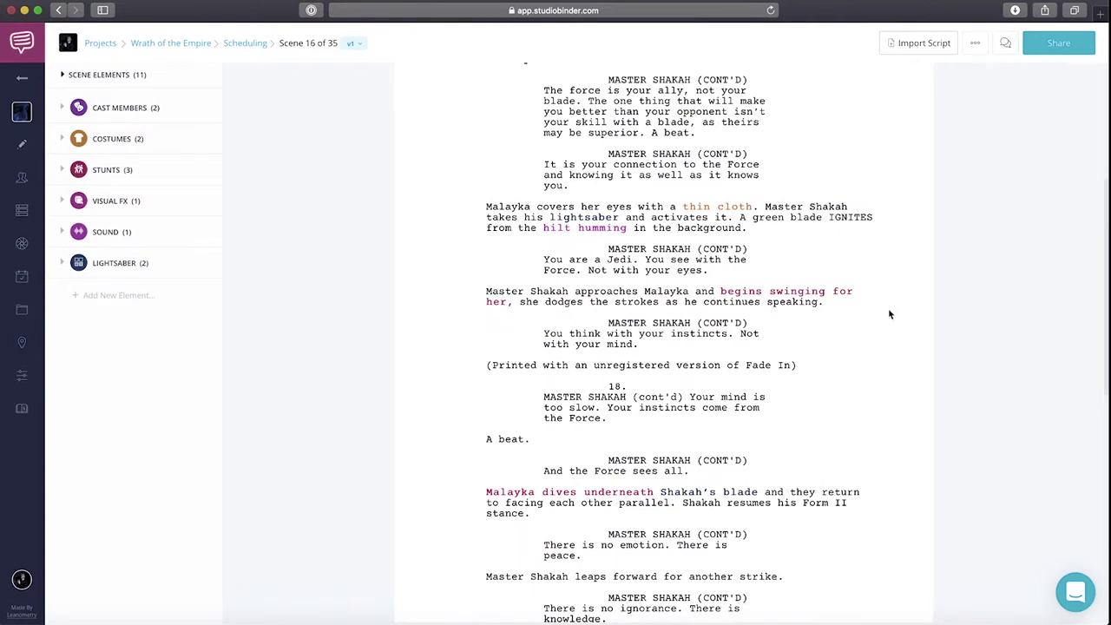
scroll(889, 315, "down", 3)
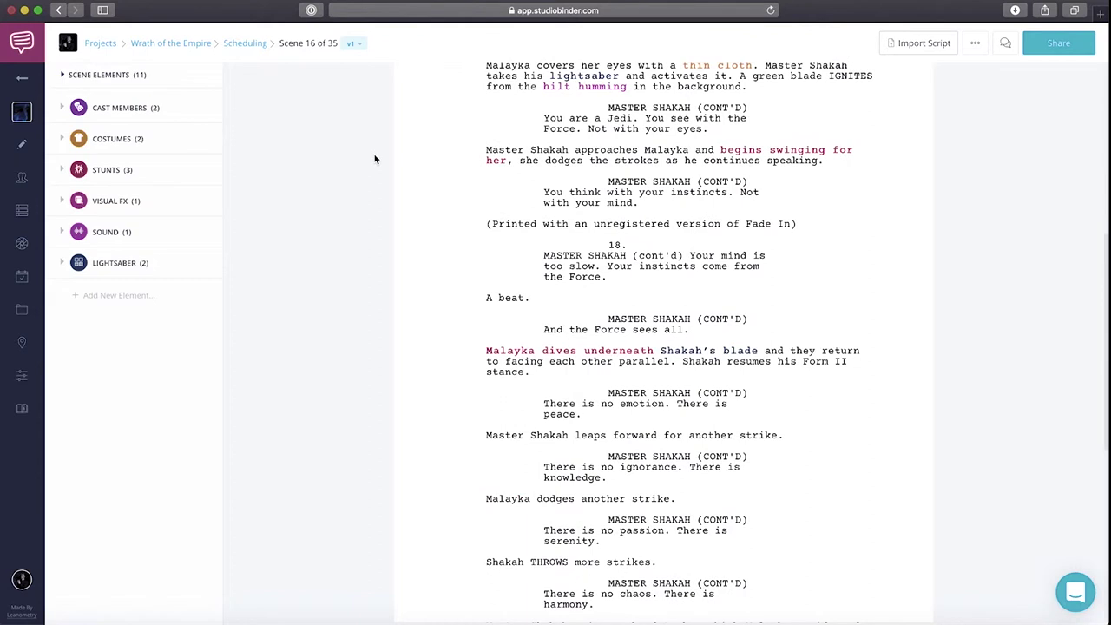
scroll(551, 224, "up", 2)
scroll(551, 224, "up", 4)
left_click(62, 108)
left_click(61, 108)
left_click(62, 146)
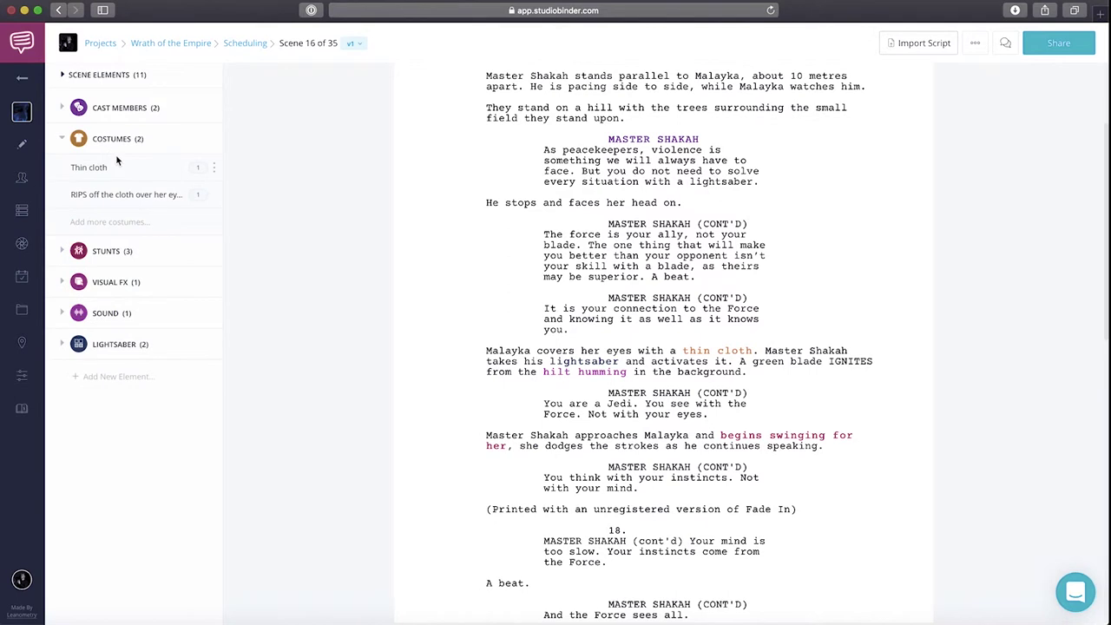
Inspect scene 16's three stunt elements and its Visual FX element in the sidebar
left_click(64, 140)
left_click(62, 170)
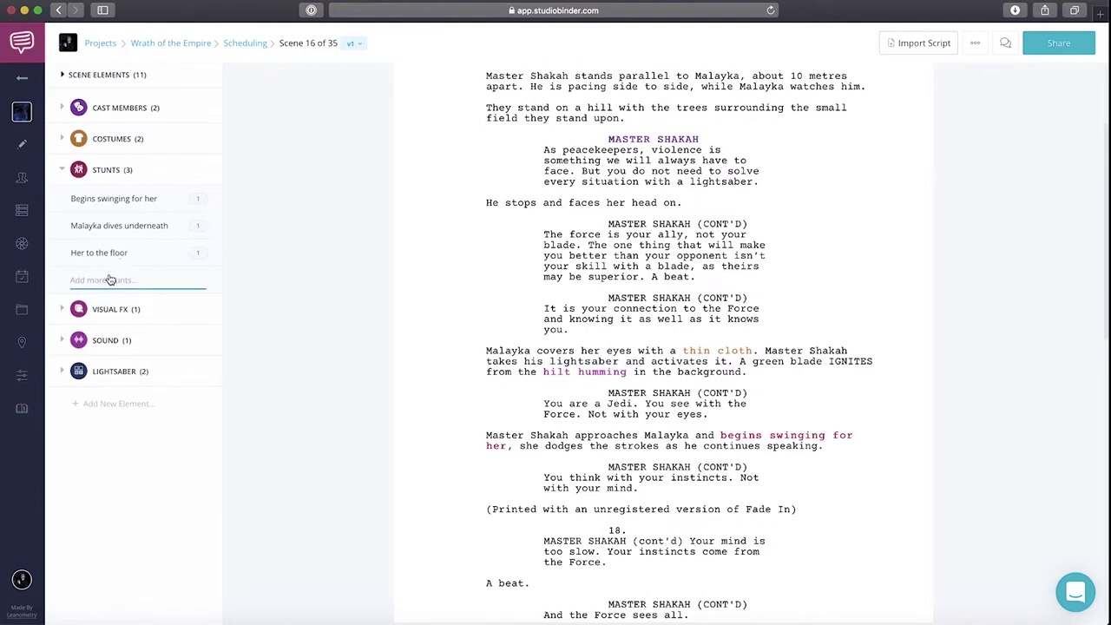
left_click(64, 171)
left_click(63, 201)
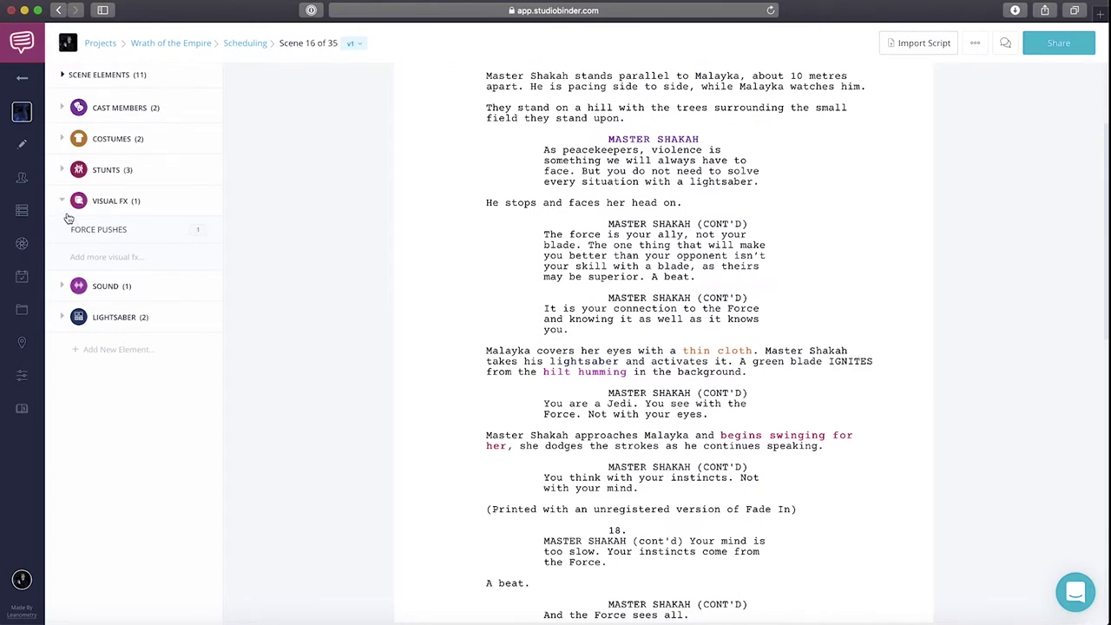
left_click(67, 211)
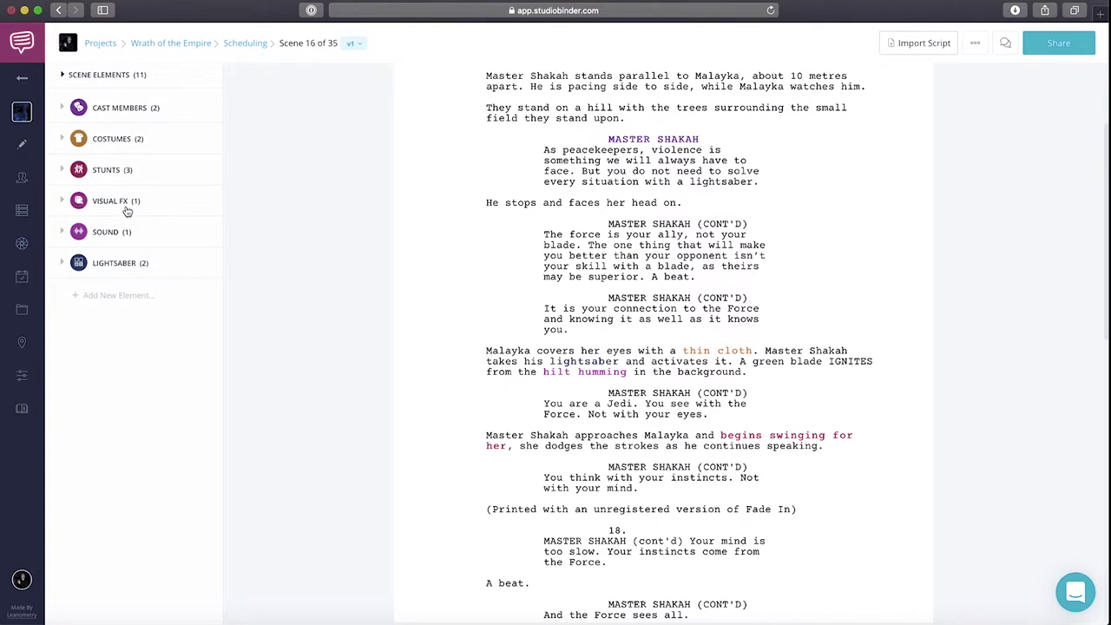
Check the Lightsaber and Sound elements, then move on to scene 18, Command Bridge
left_click(73, 265)
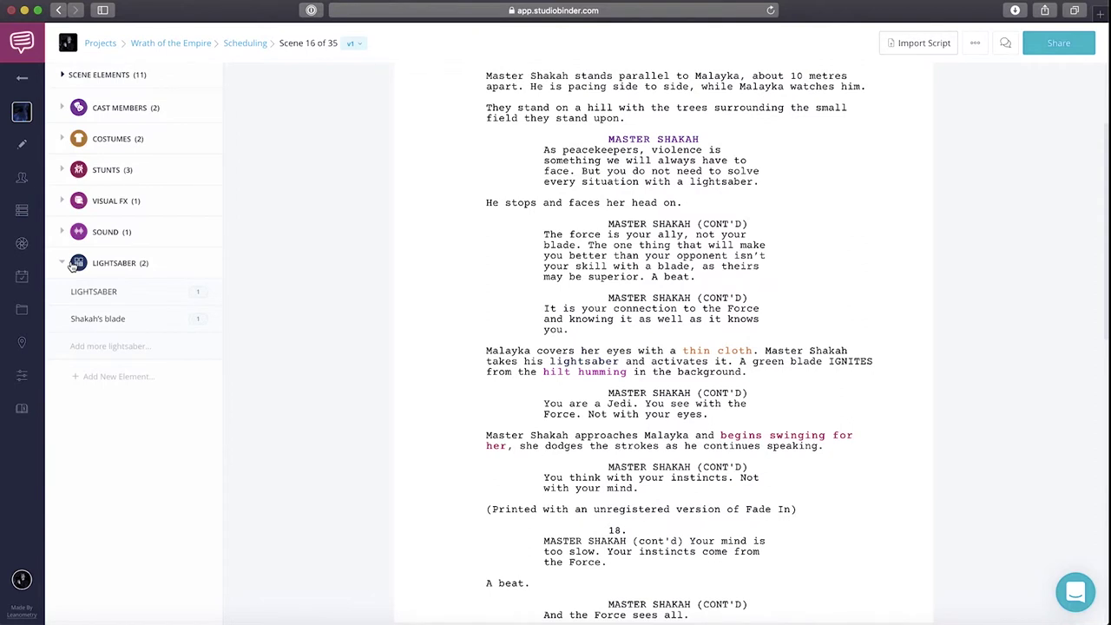
left_click(73, 264)
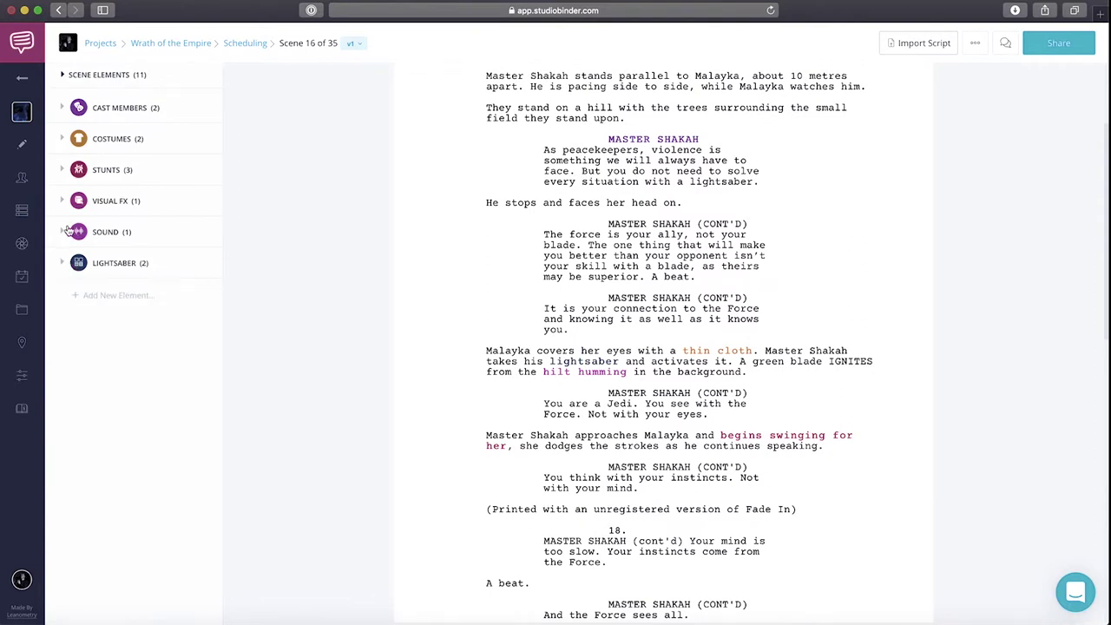
left_click(77, 232)
left_click(77, 232)
scroll(397, 179, "up", 3)
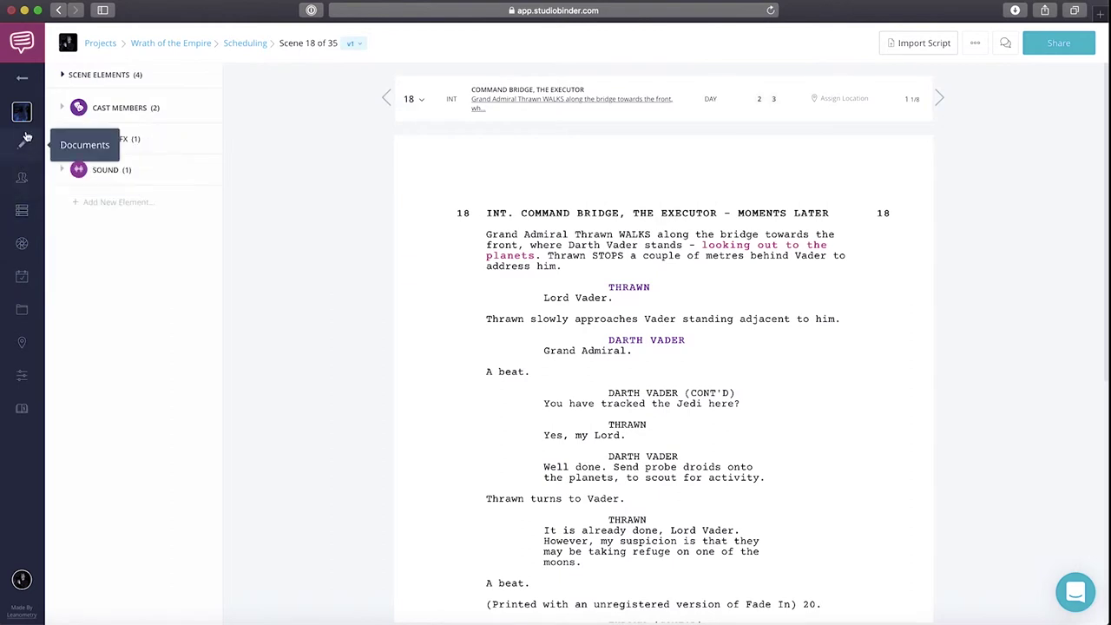
Scroll through the Breakdown Summary report, then switch to the Elements page listing 24 categories
mouse_move(22, 210)
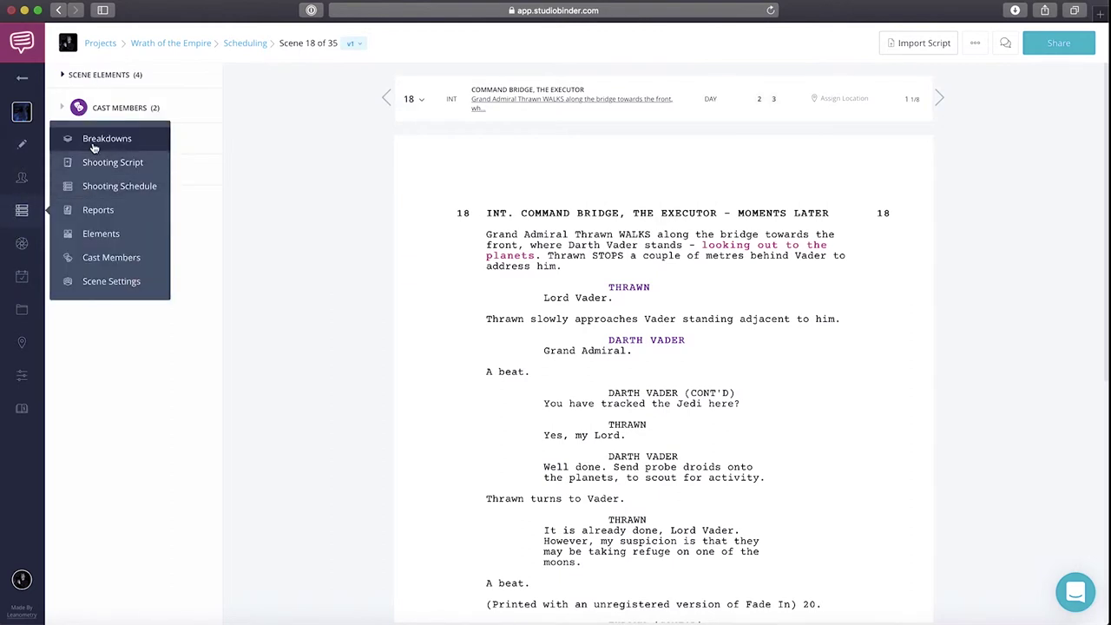
left_click(97, 212)
scroll(525, 311, "down", 1)
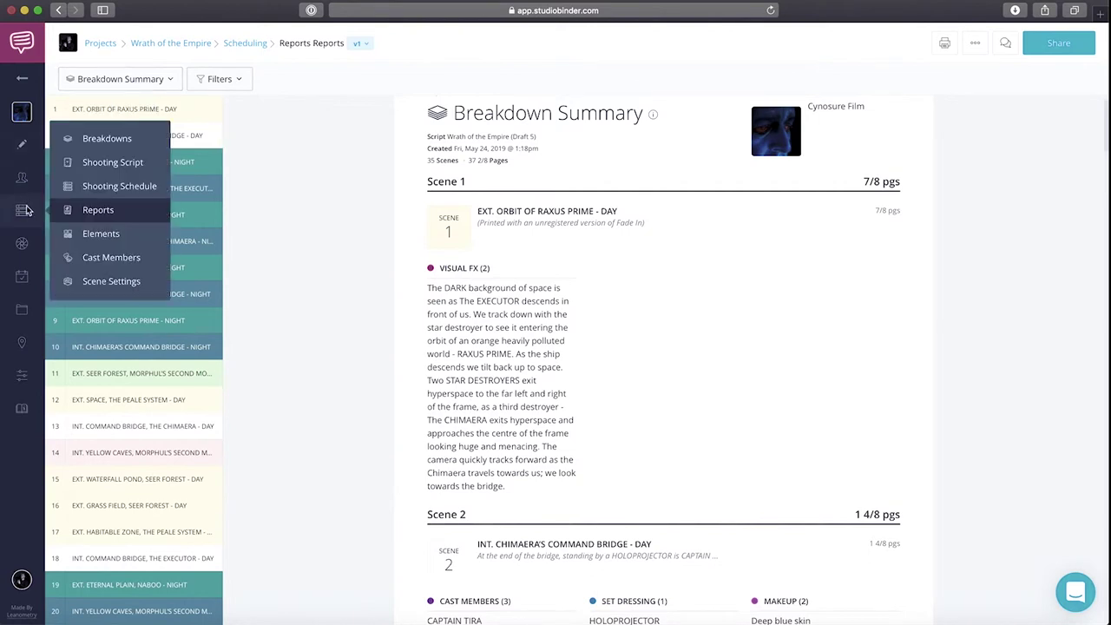
left_click(98, 233)
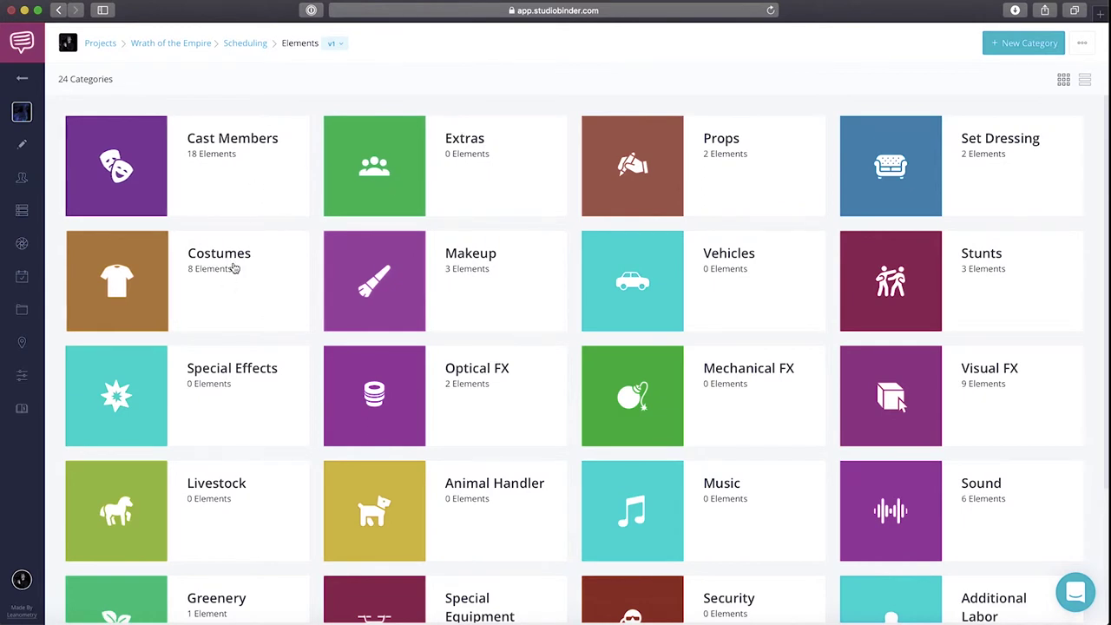
scroll(226, 290, "down", 2)
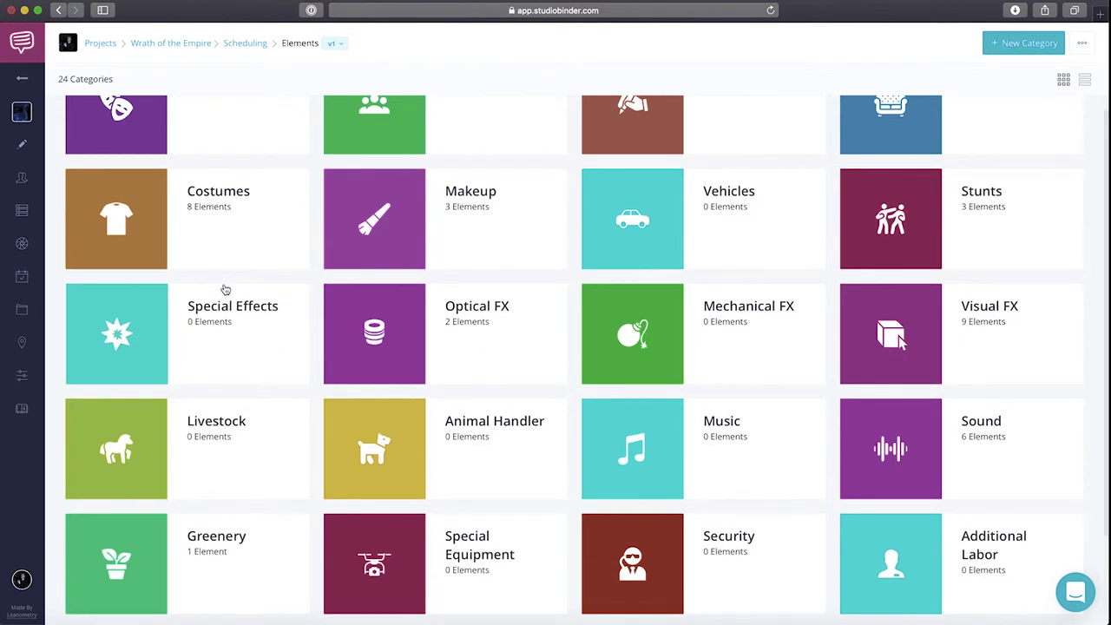
scroll(399, 386, "down", 1)
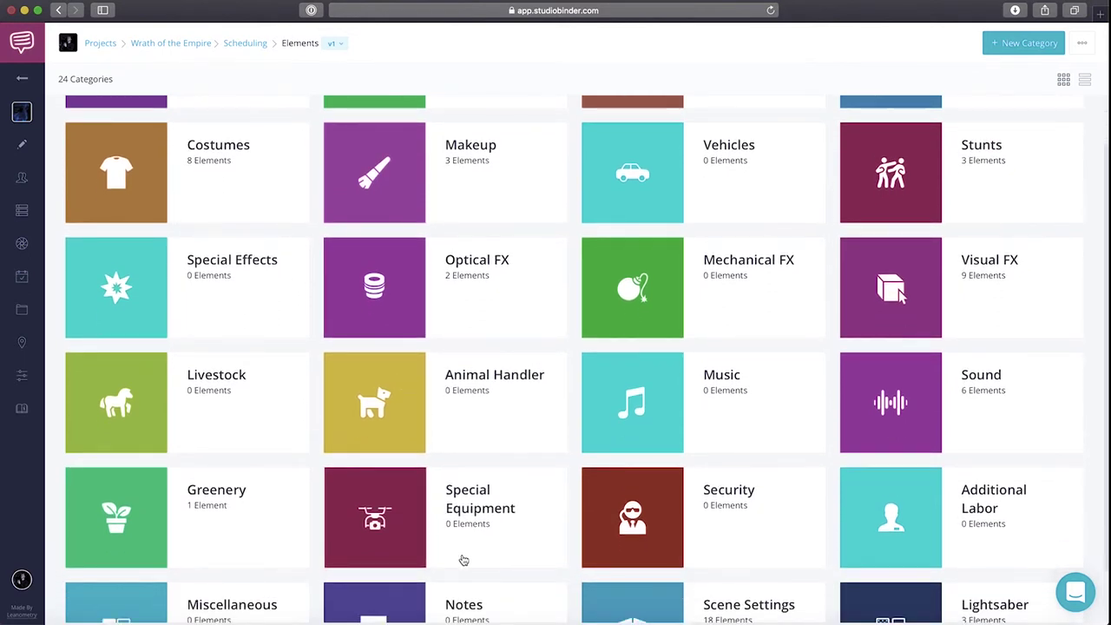
scroll(443, 512, "down", 2)
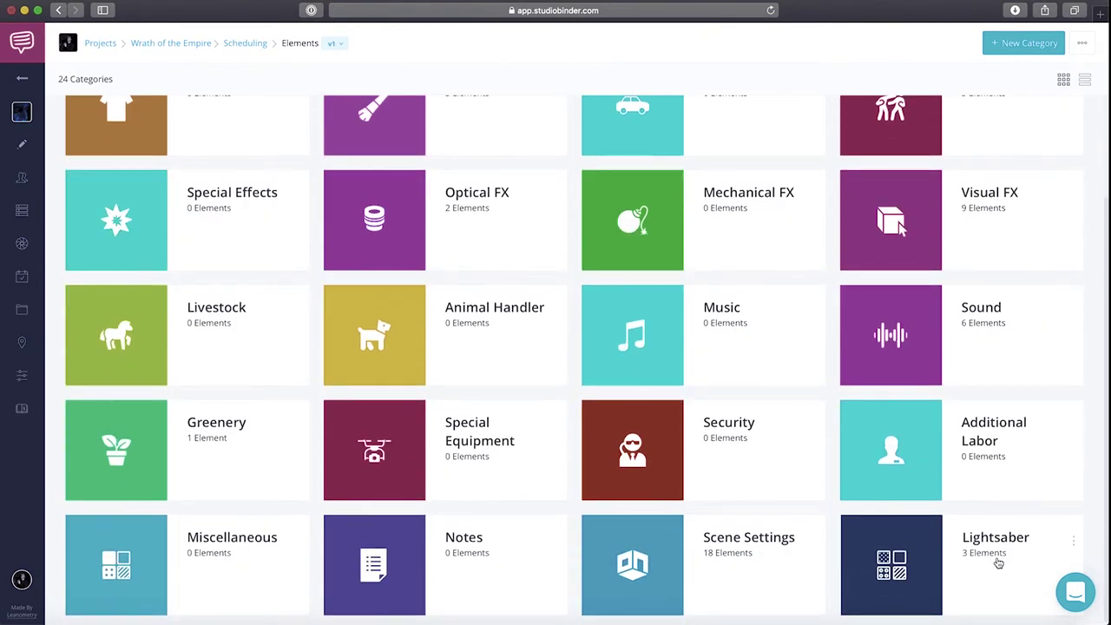
scroll(998, 564, "up", 2)
scroll(1027, 325, "up", 2)
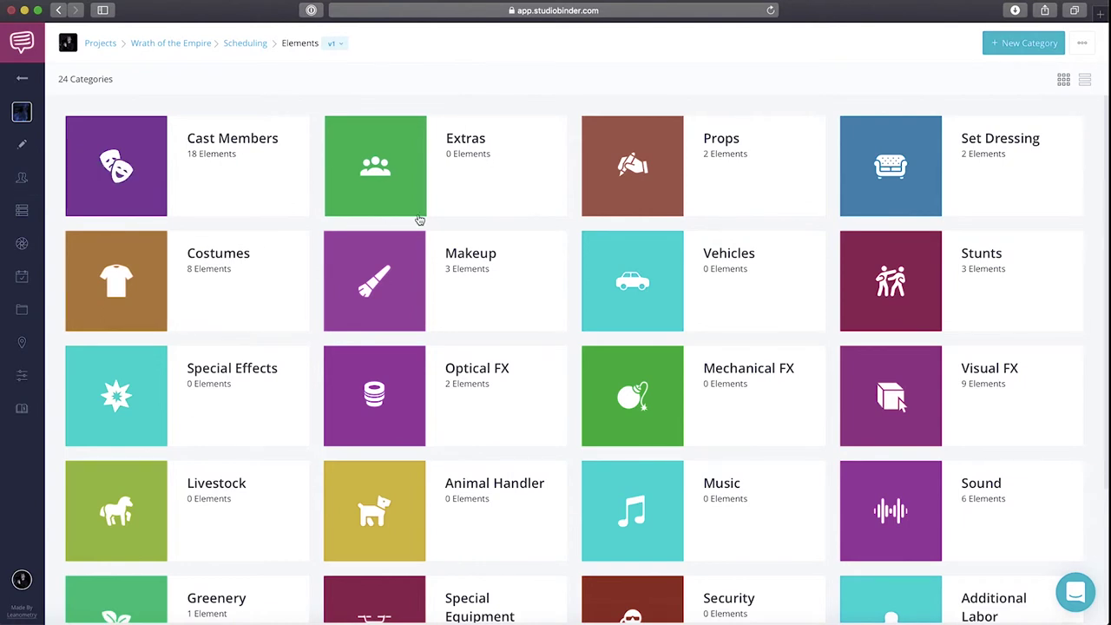
scroll(420, 220, "down", 3)
scroll(419, 220, "down", 1)
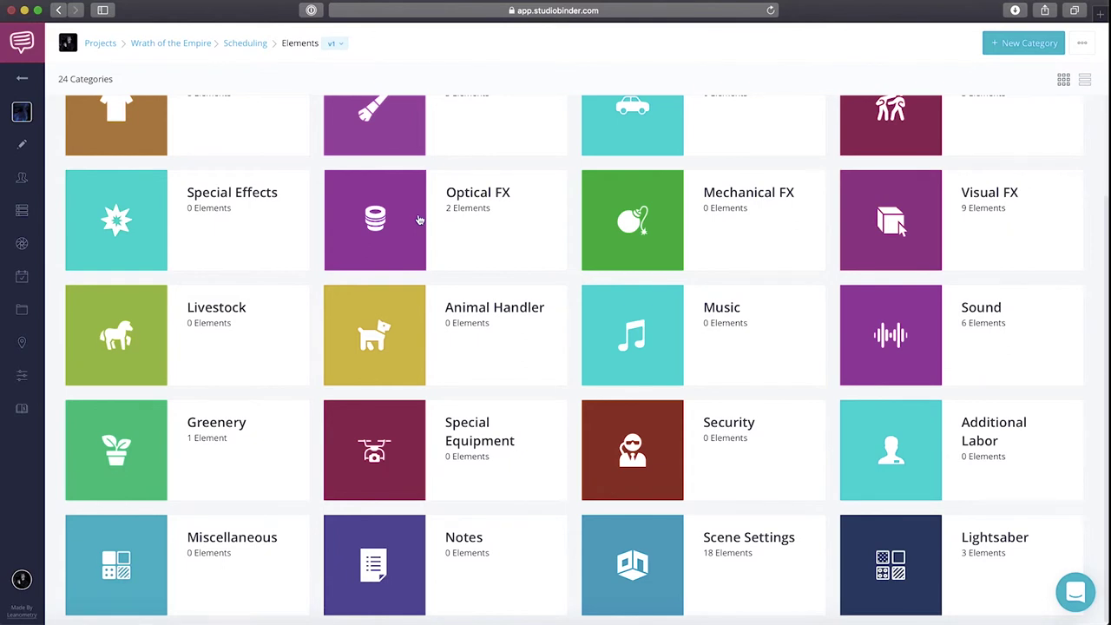
scroll(418, 220, "up", 2)
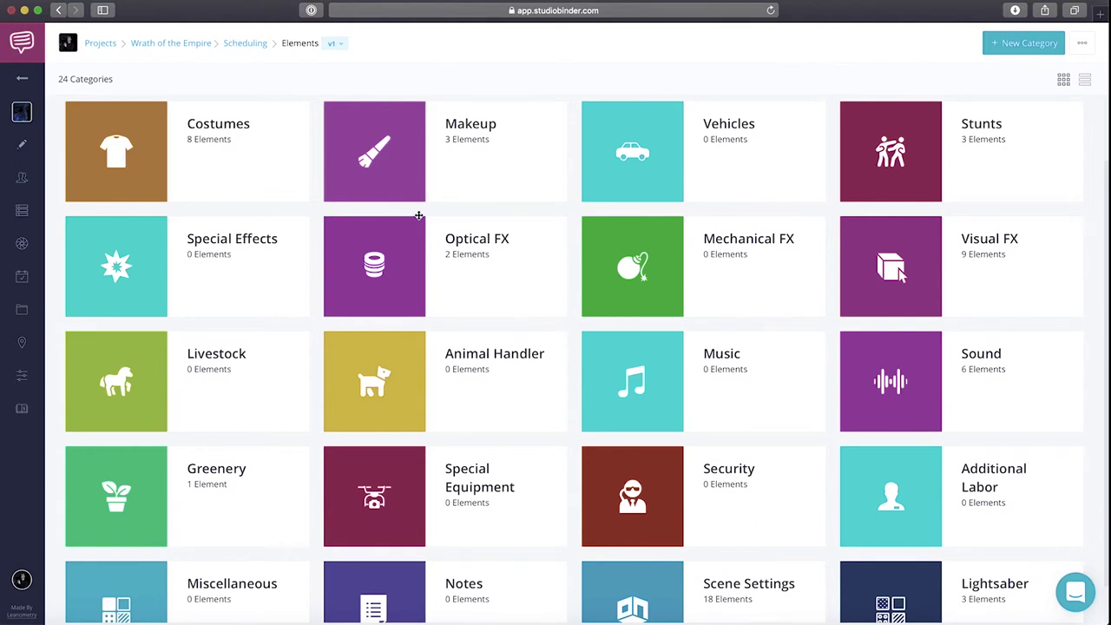
scroll(419, 215, "up", 4)
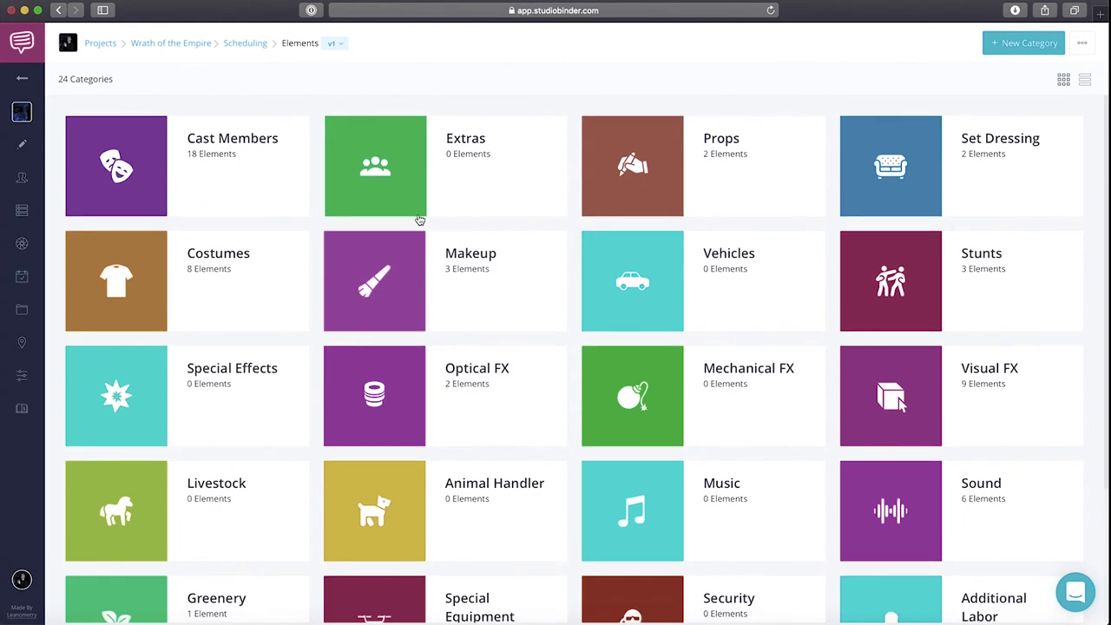